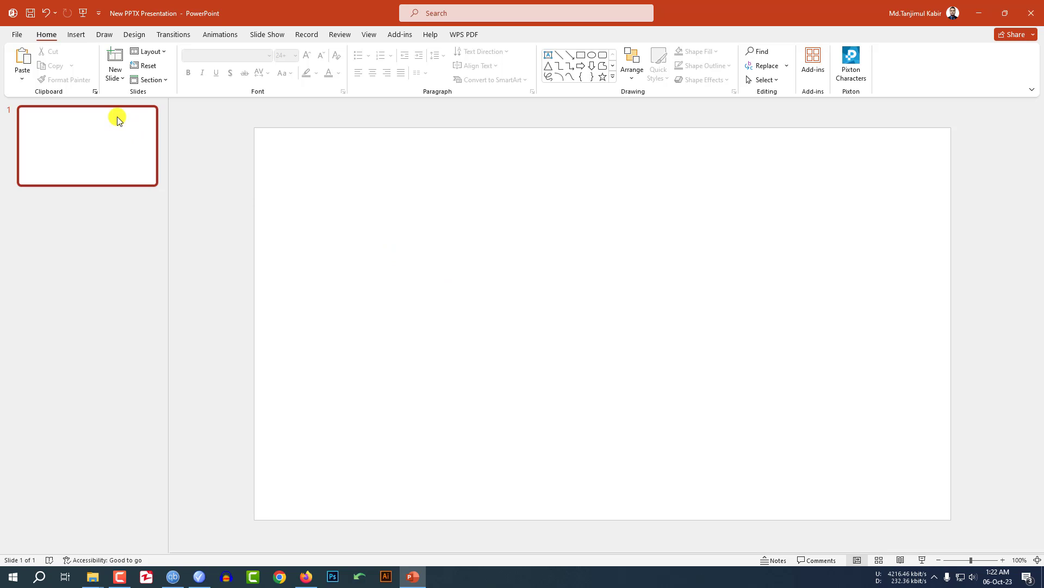
Step: Draw a text box on the slide's left side and type the letter S
left_click(76, 35)
left_click(188, 71)
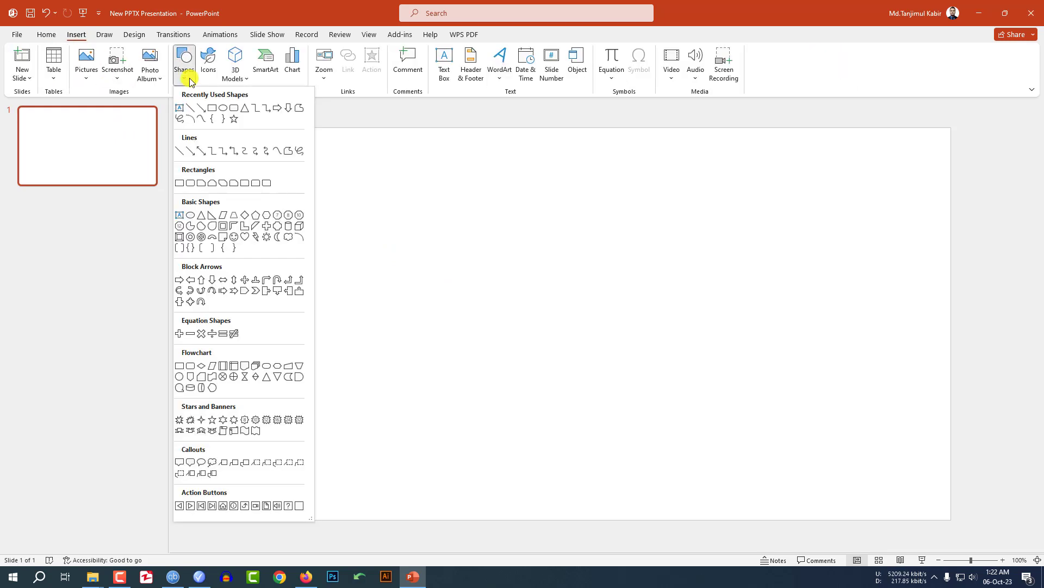
left_click(178, 111)
left_click_drag(303, 192, 478, 400)
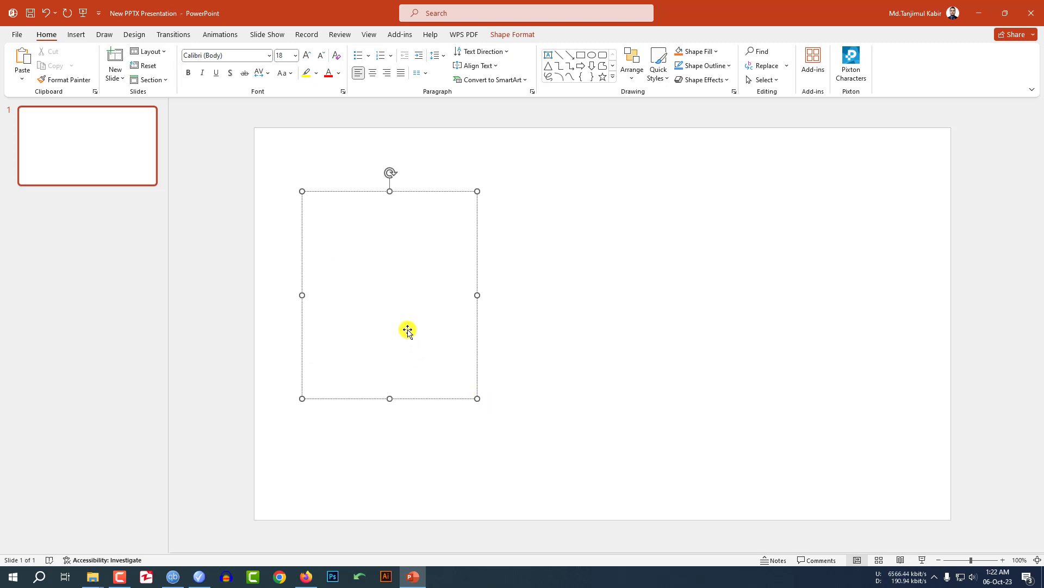
type("S")
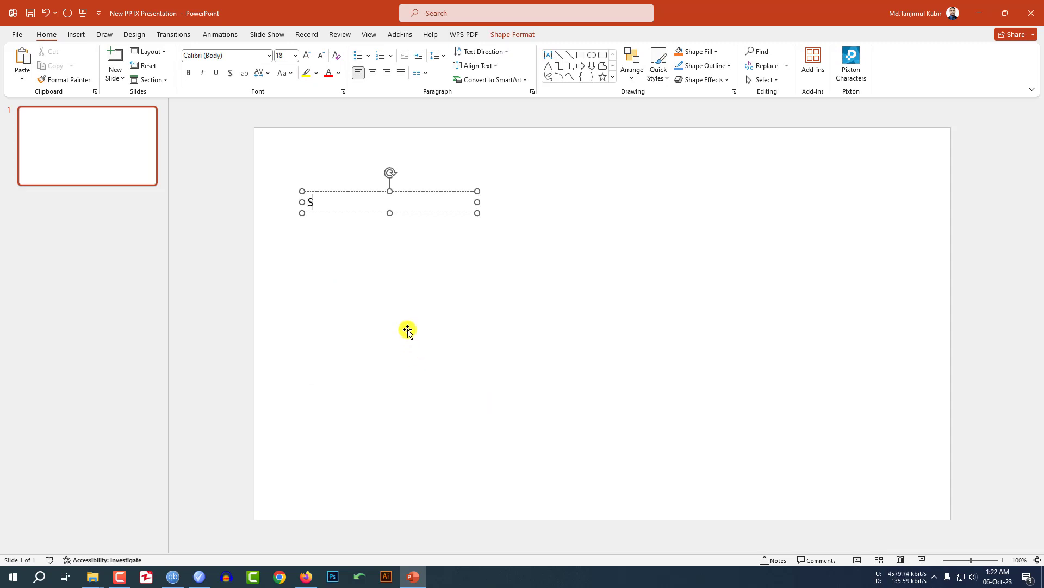
Step: Set the letter S to the Fortune font at size 96
key("ctrl+a")
left_click(240, 55)
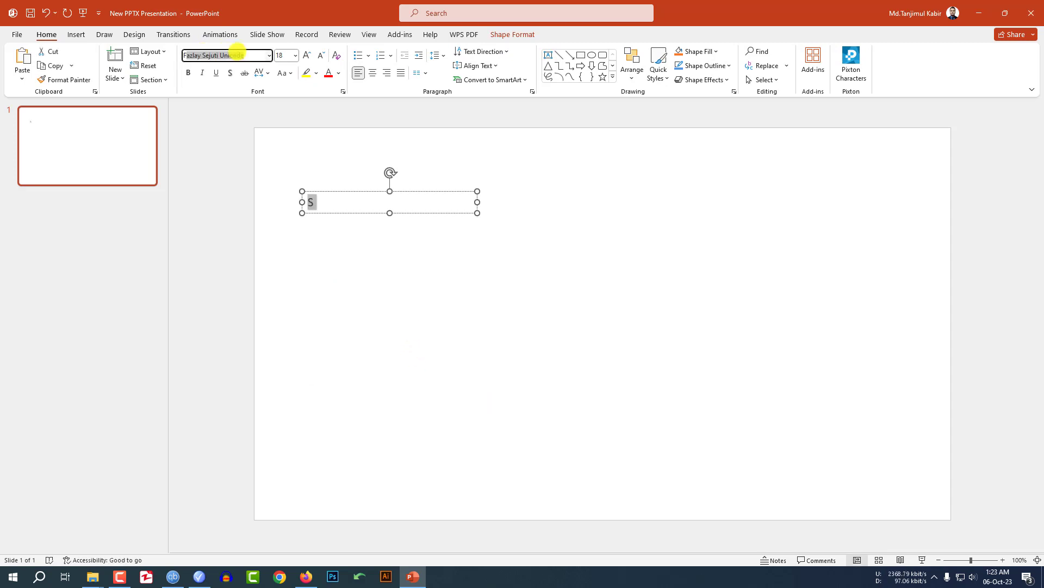
type("Fortune")
key("Return")
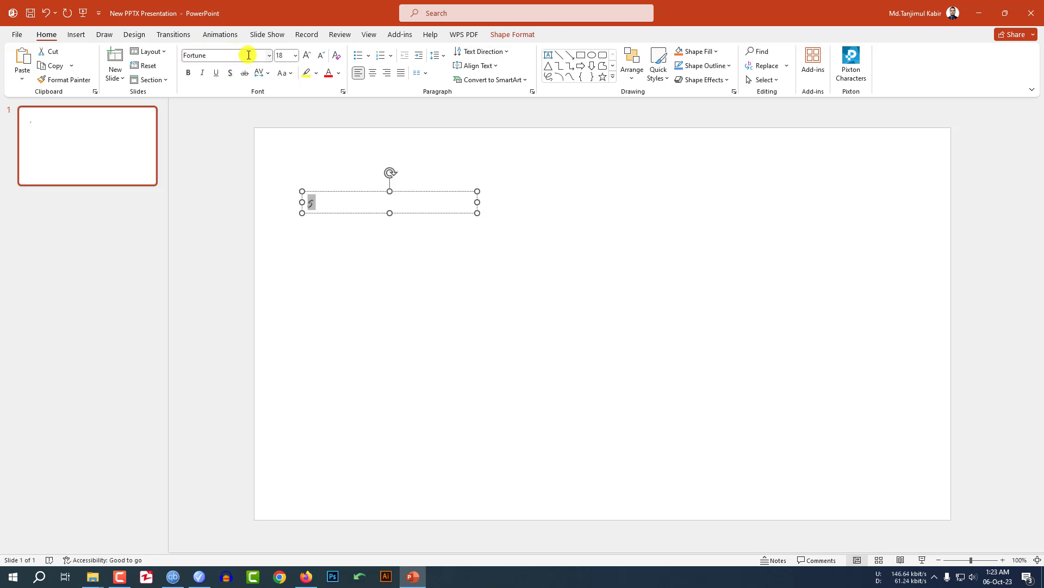
left_click(297, 56)
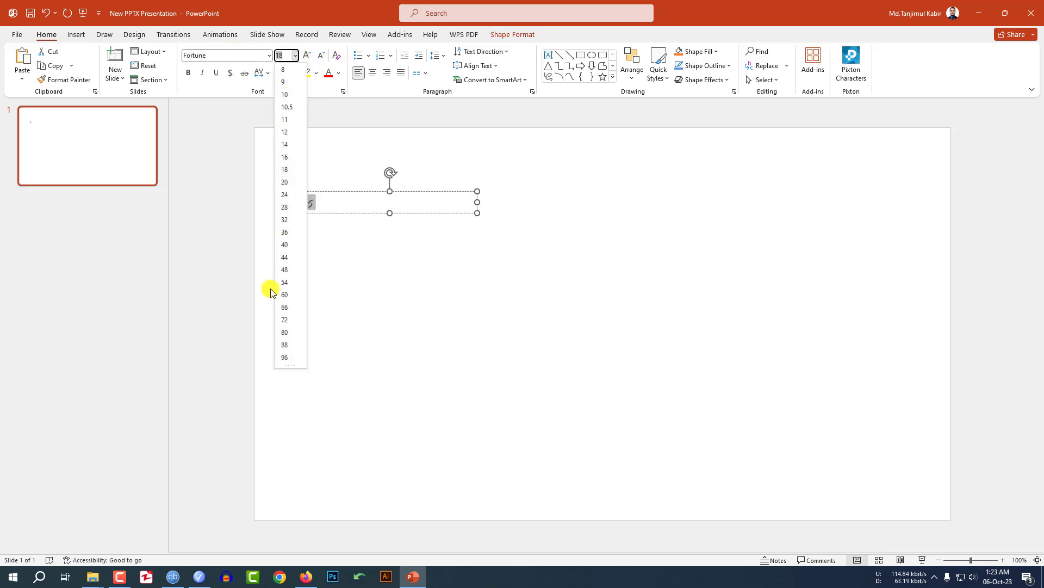
left_click(284, 357)
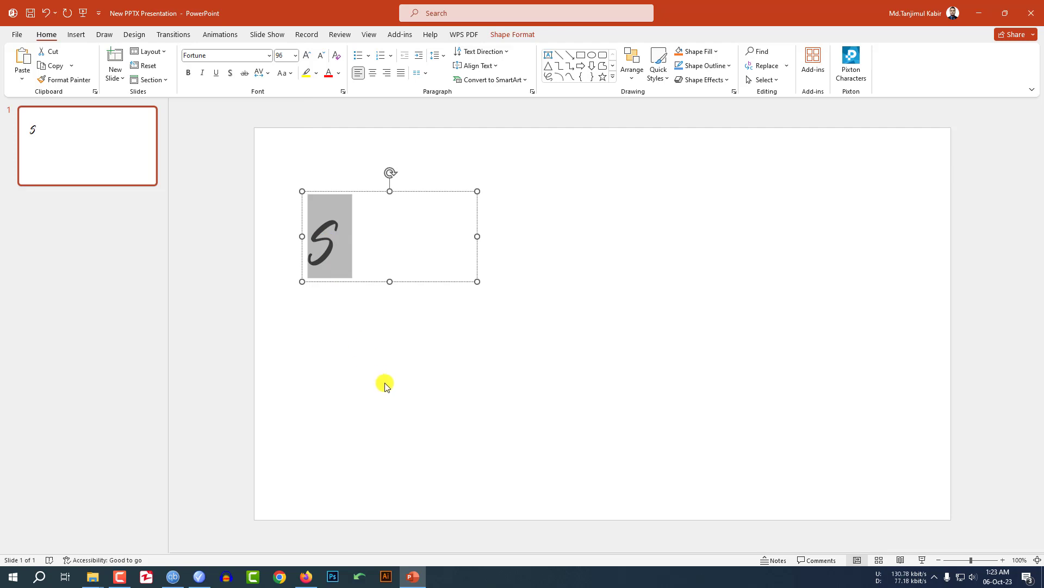
Step: Search Firefox for 'fortune font download' and open the Befonts Fortune Font result
left_click(307, 576)
type("fortune ")
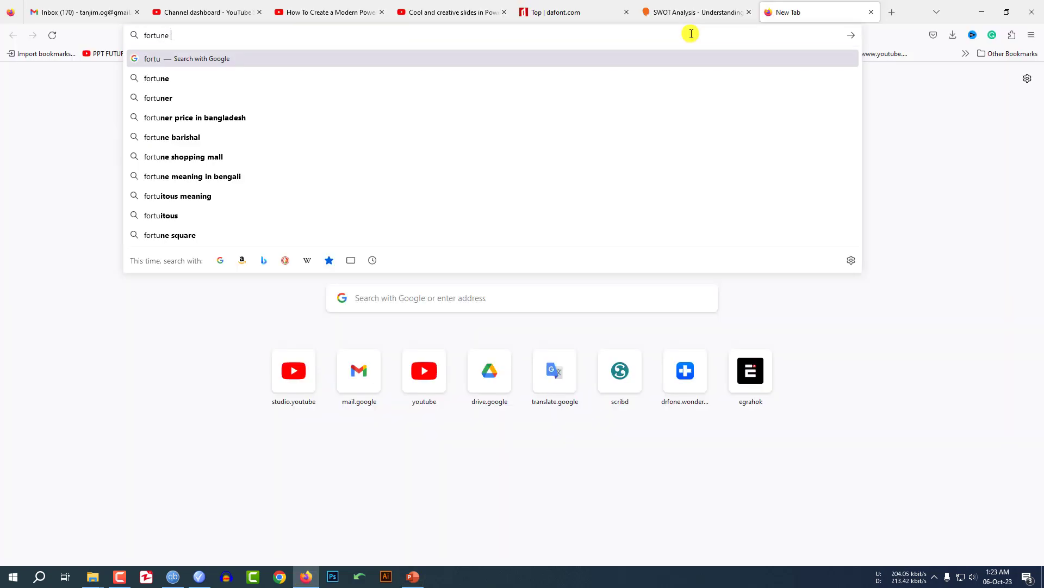
type("font download")
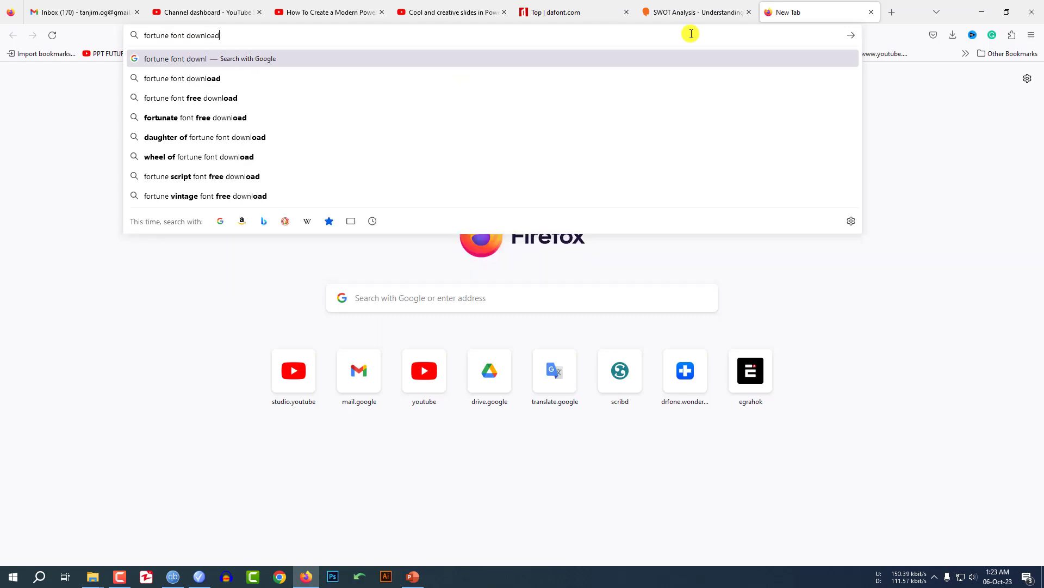
key("Return")
left_click(160, 273)
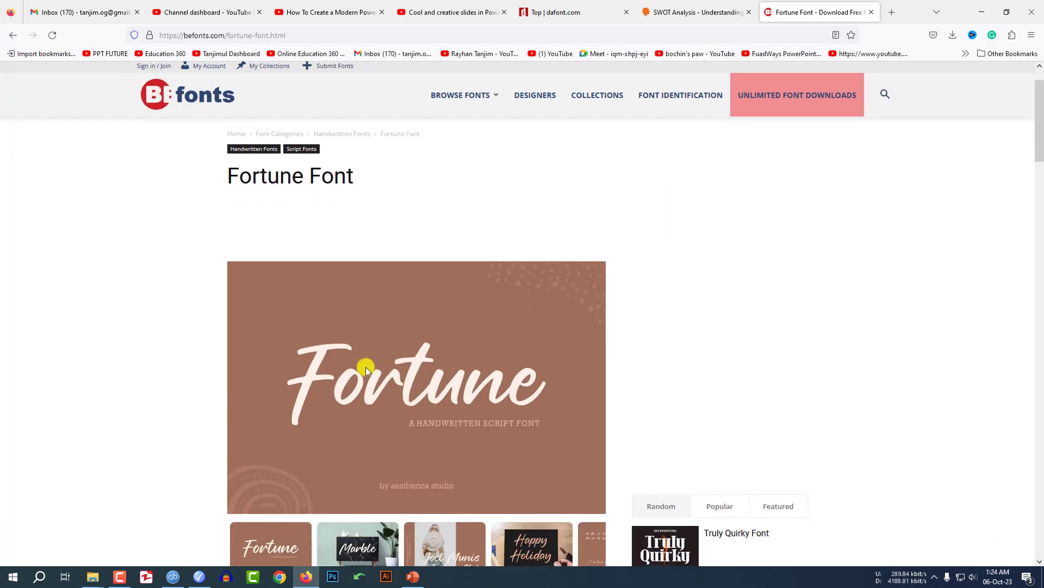
Step: Make the S bold and enlarge it to size 595
left_click(989, 4)
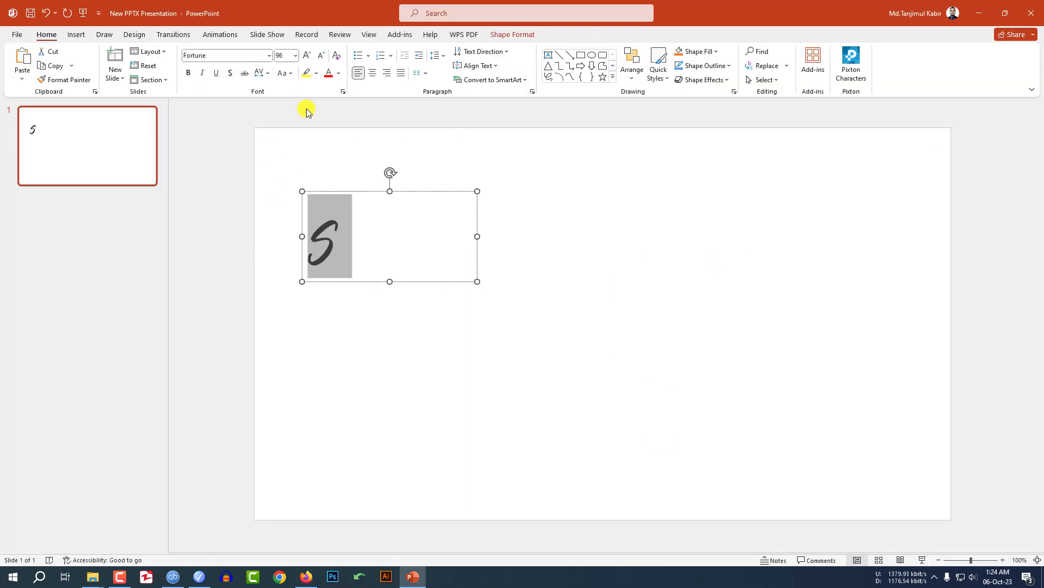
left_click(308, 55)
left_click(308, 54)
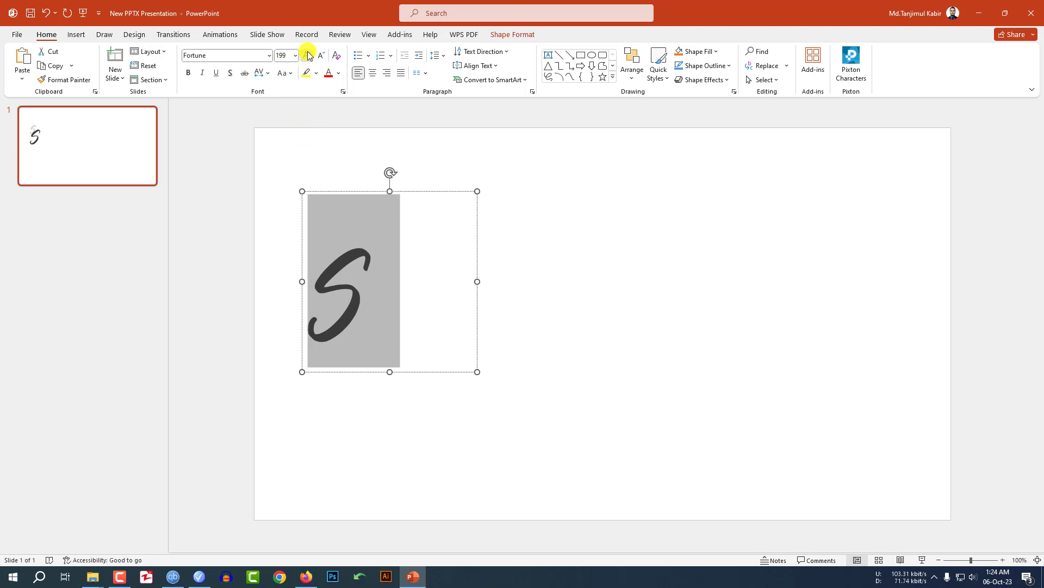
left_click(307, 55)
left_click(189, 75)
left_click(307, 55)
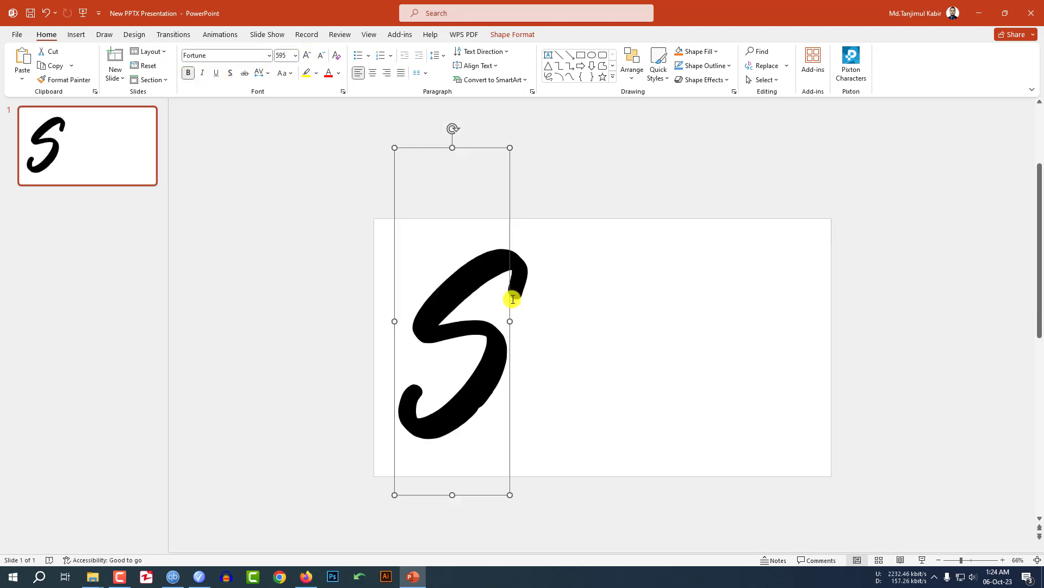
Step: Draw a small oval dot on the S's top stroke and remove its outline
left_click(76, 34)
left_click(184, 79)
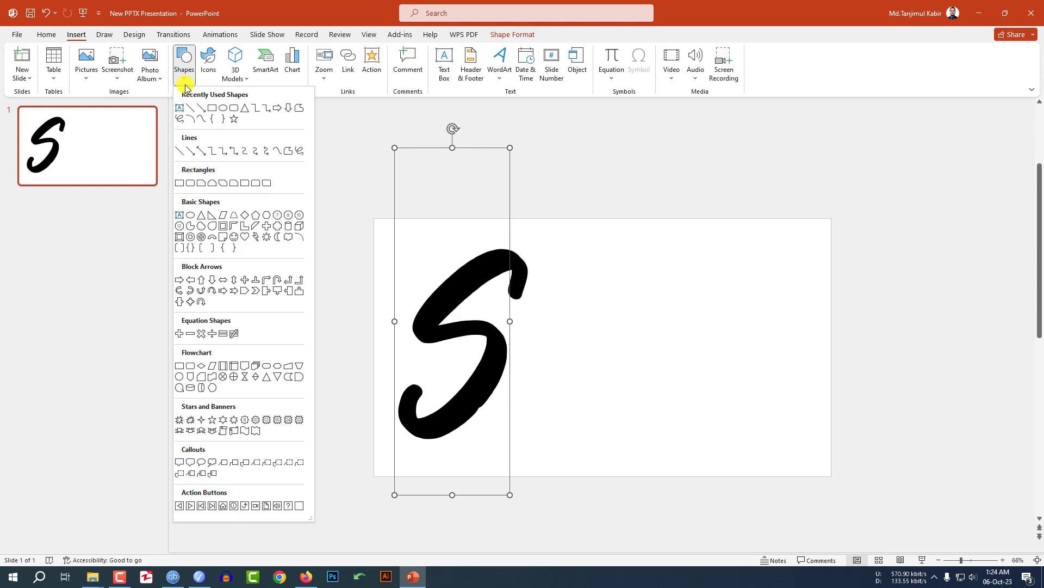
left_click(223, 109)
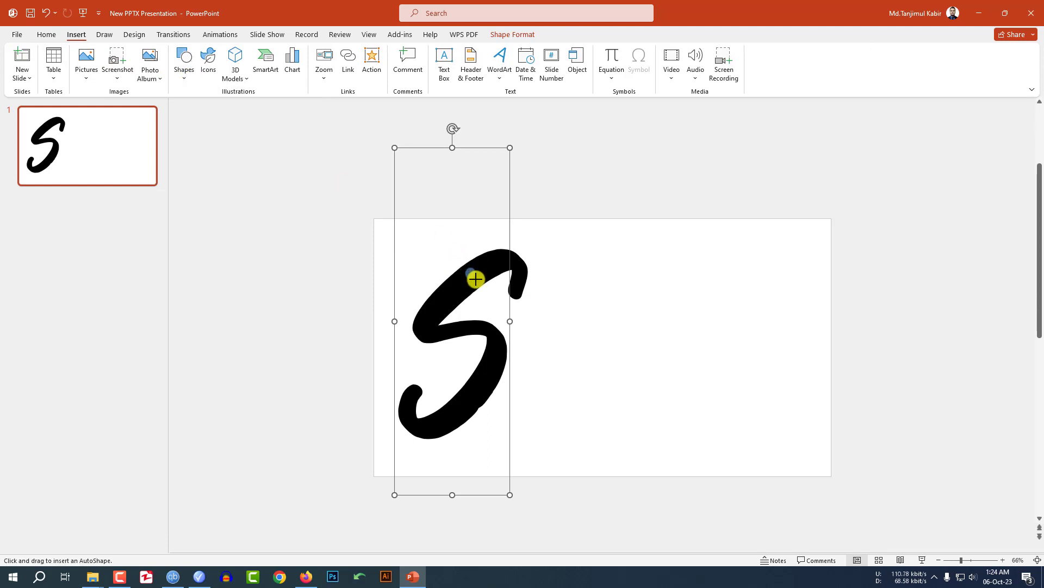
left_click_drag(466, 267, 479, 281)
left_click(421, 66)
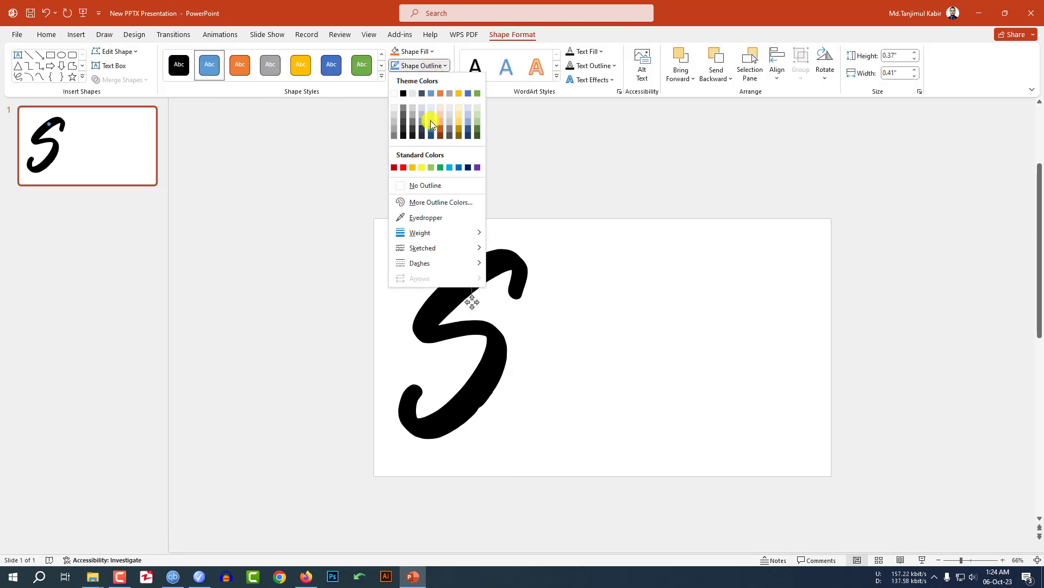
left_click(429, 185)
left_click(105, 156)
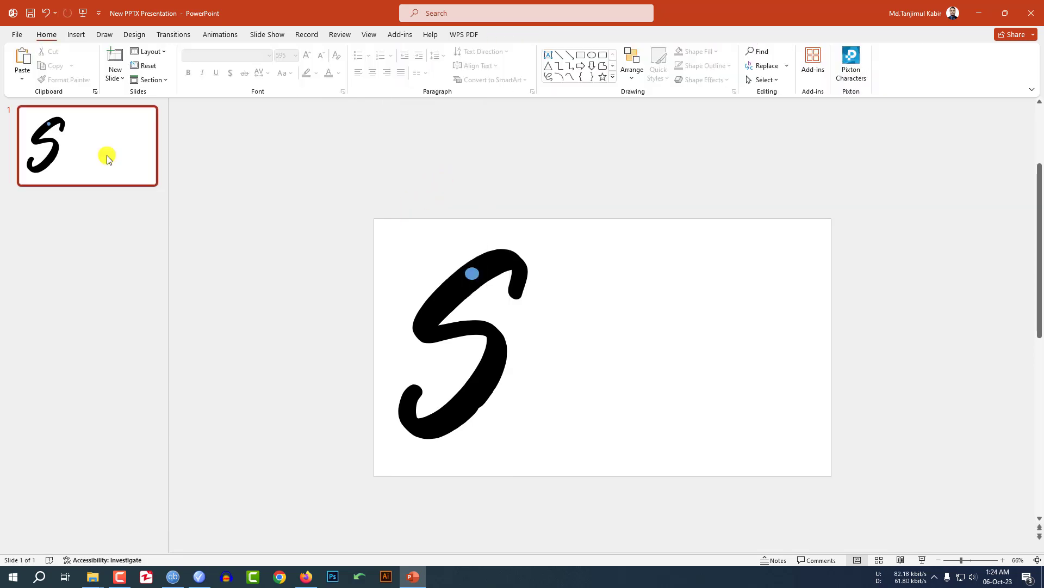
right_click(105, 156)
Step: Duplicate the slide three times to make four slides
left_click(158, 262)
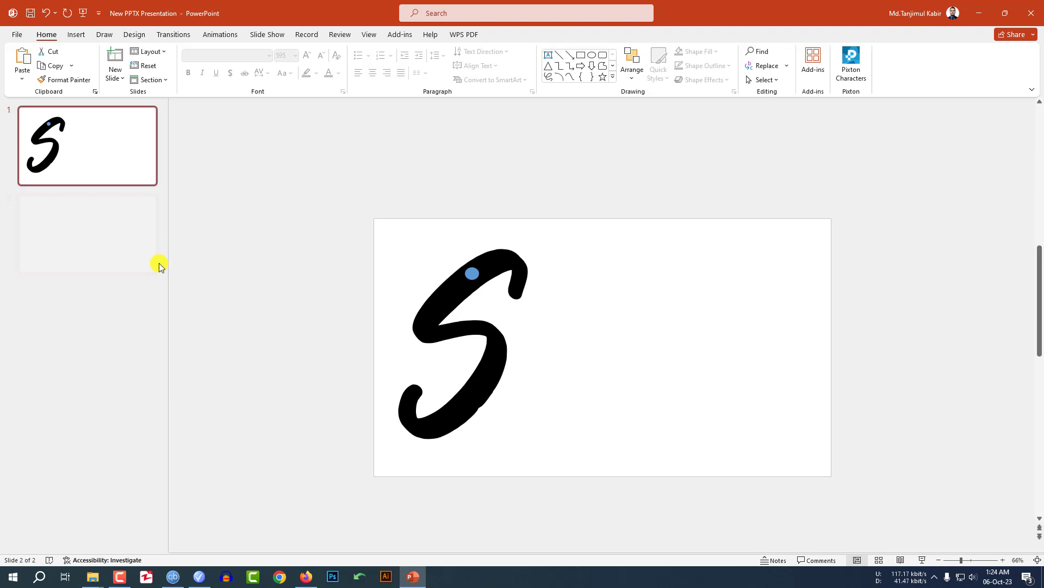
right_click(112, 223)
left_click(151, 327)
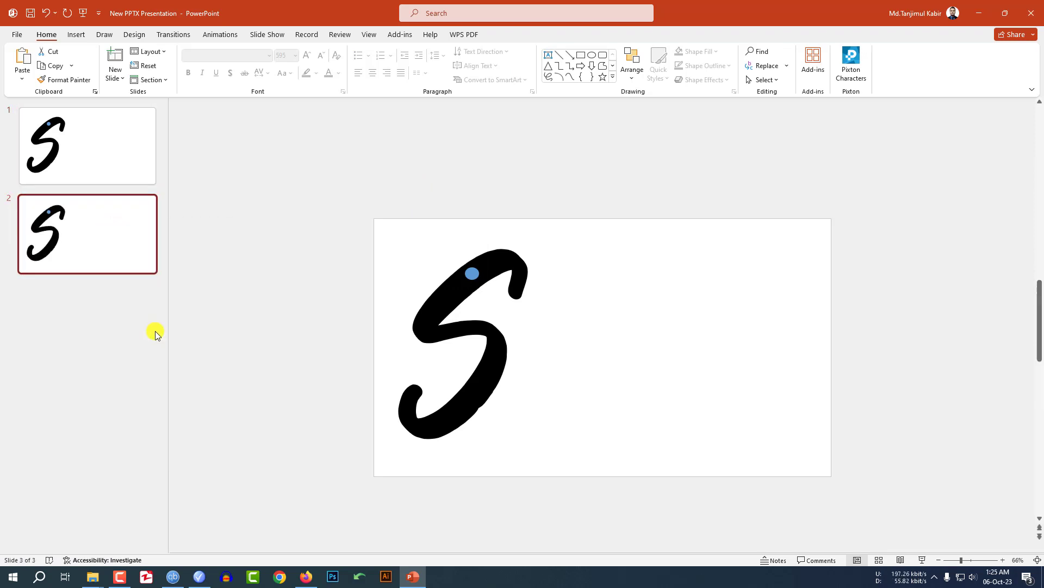
right_click(100, 322)
left_click(142, 187)
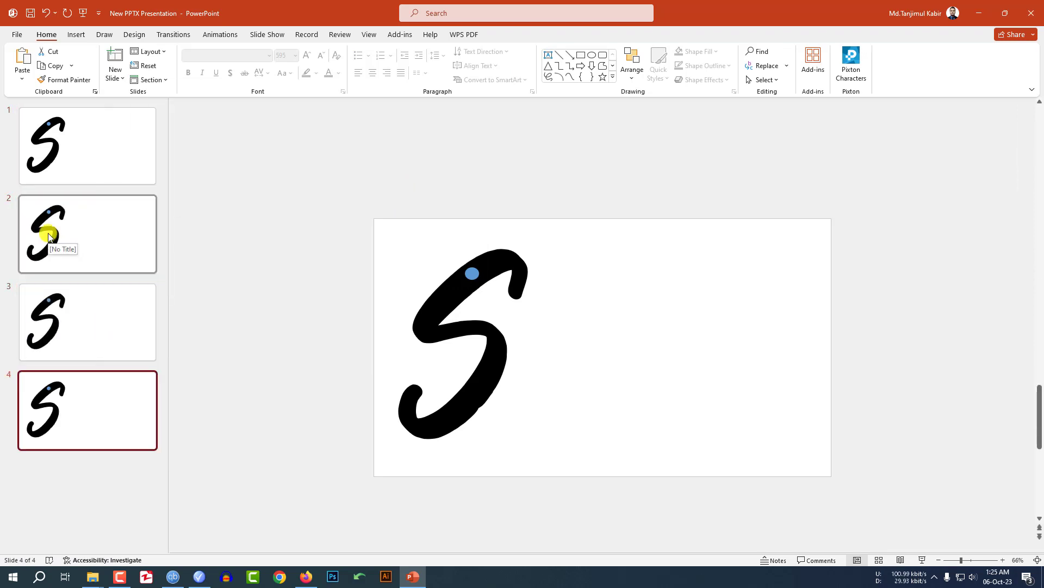
Step: Change slide 2's letter to W and move the dot onto its top stroke
left_click(47, 233)
double_click(449, 319)
type("W")
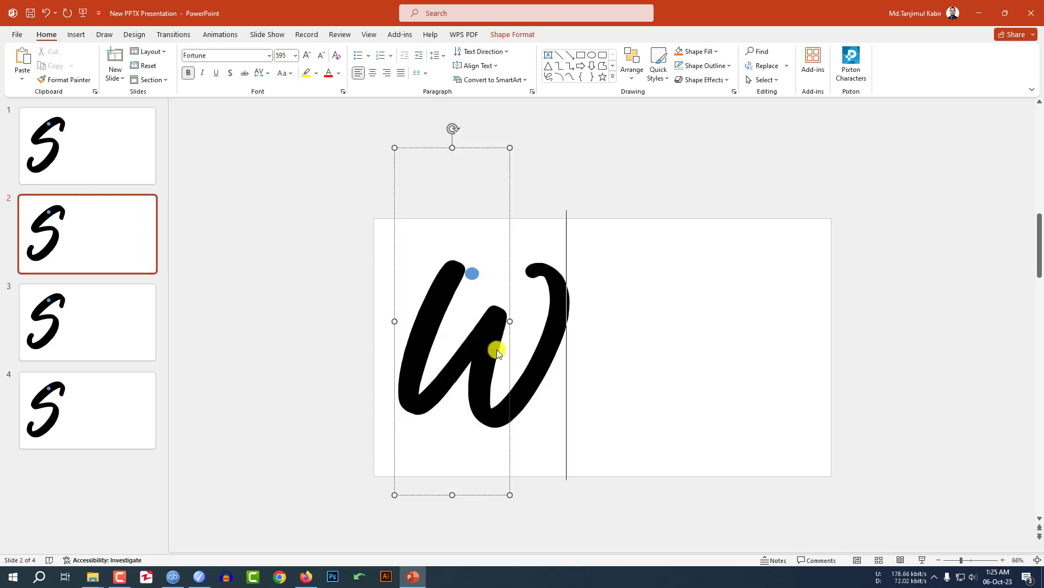
left_click(474, 275)
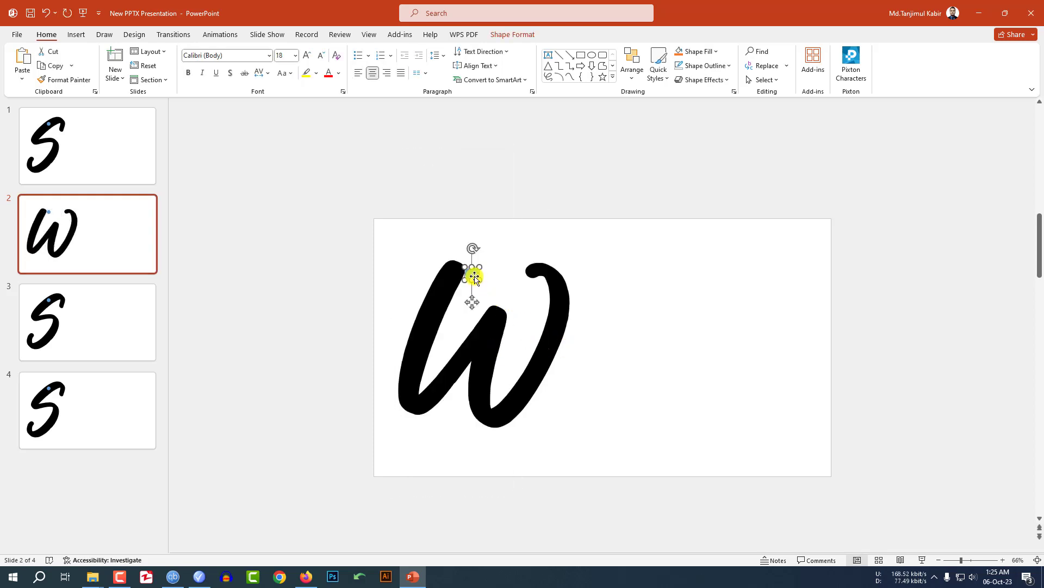
left_click_drag(475, 274, 449, 283)
Step: Change slide 3's letter to O
left_click(105, 344)
double_click(465, 316)
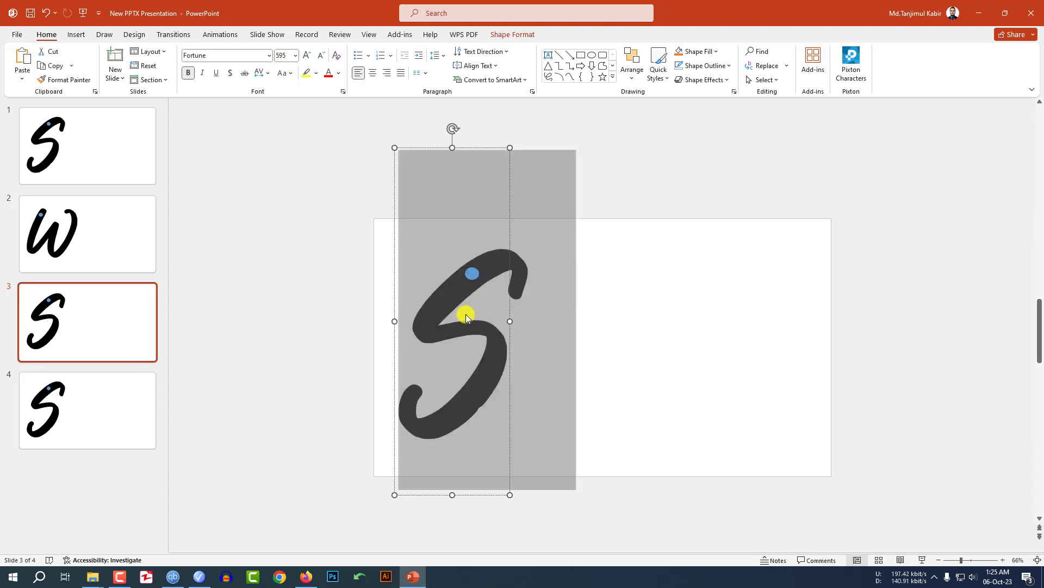
type("O")
left_click(521, 281)
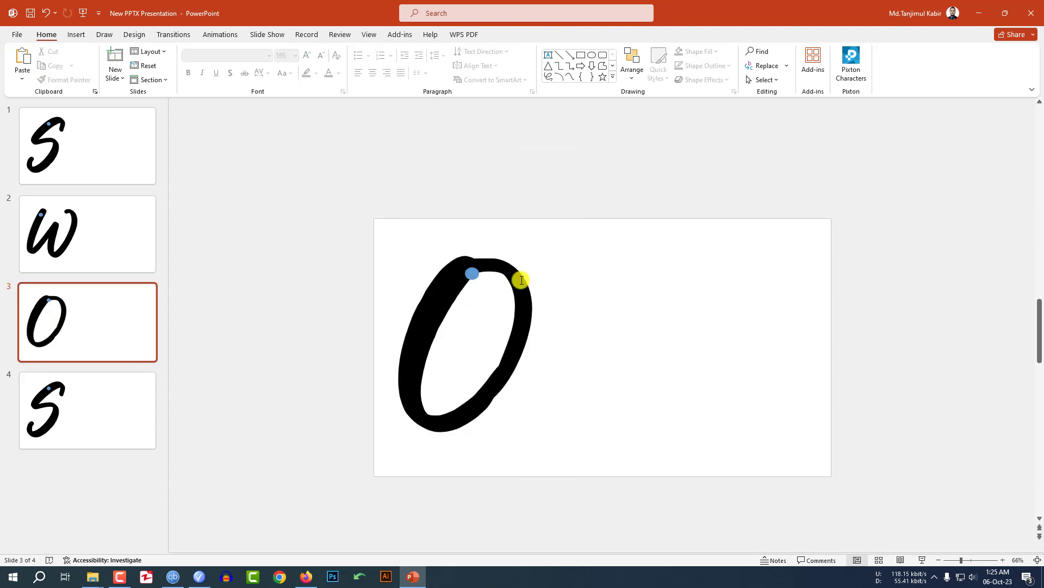
left_click(474, 276)
left_click(576, 289)
Step: Change slide 4's letter to T and return to slide 1
left_click(137, 378)
left_click(473, 275)
double_click(445, 321)
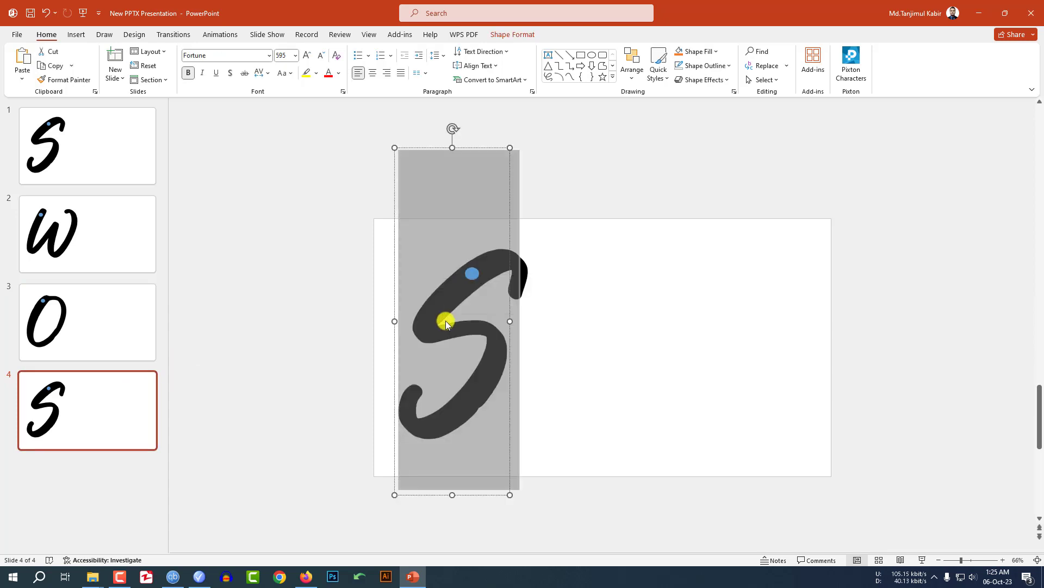
type("T")
left_click(599, 303)
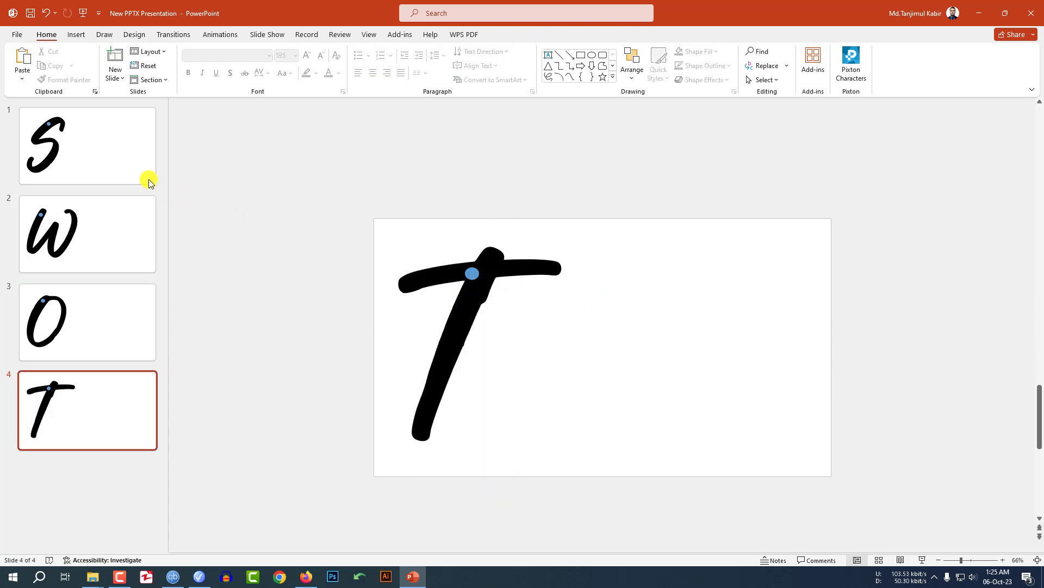
left_click(129, 158)
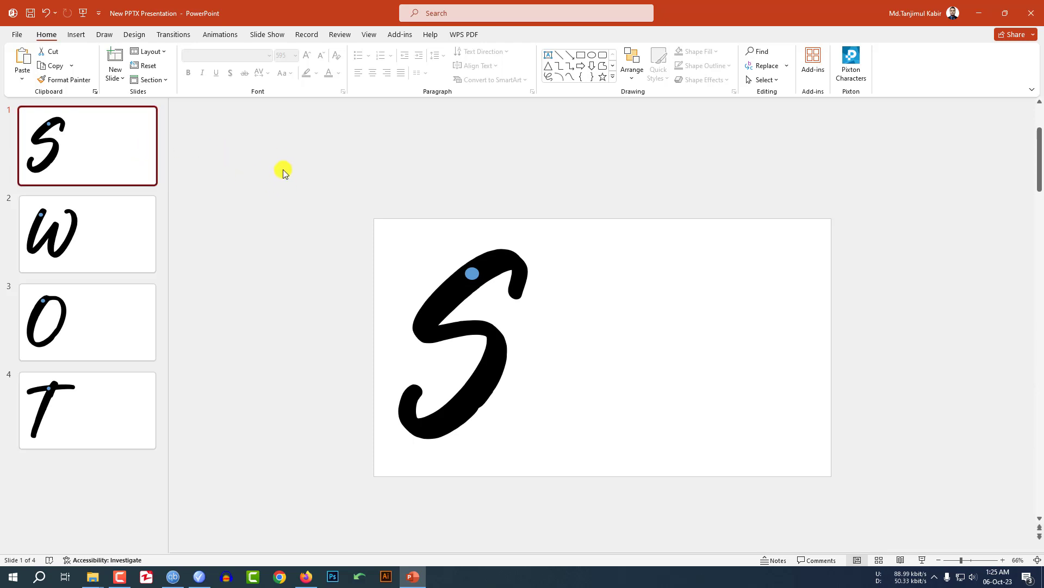
Step: Union the blue dot and the S on slide 1 into one shape
left_click(520, 267)
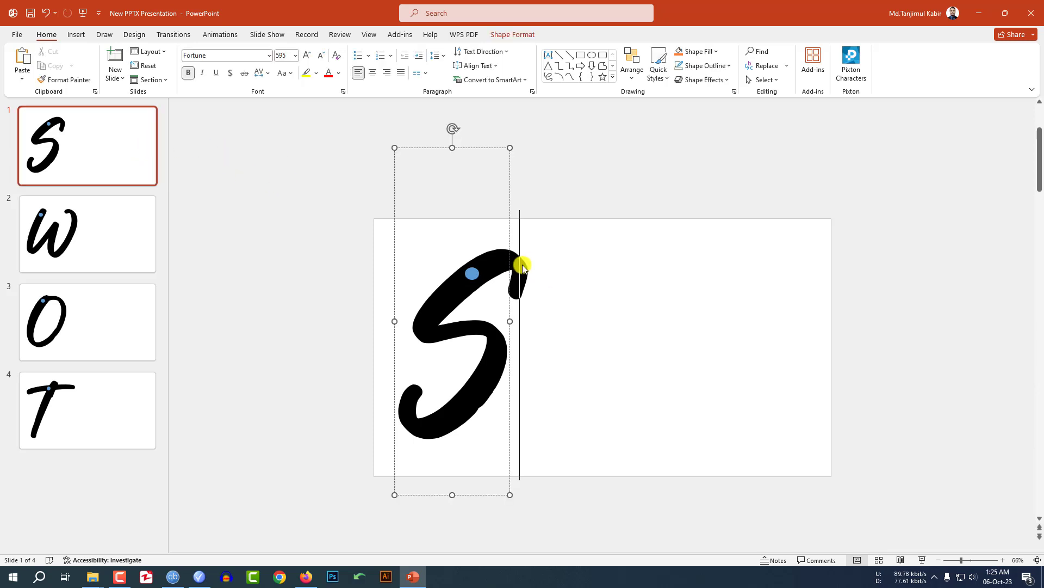
left_click(474, 275)
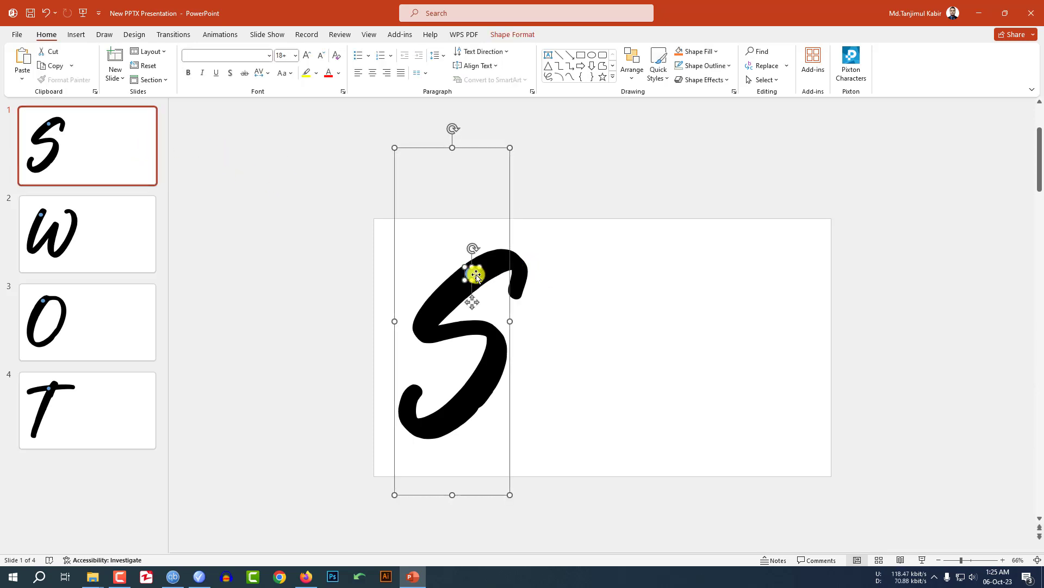
left_click(509, 36)
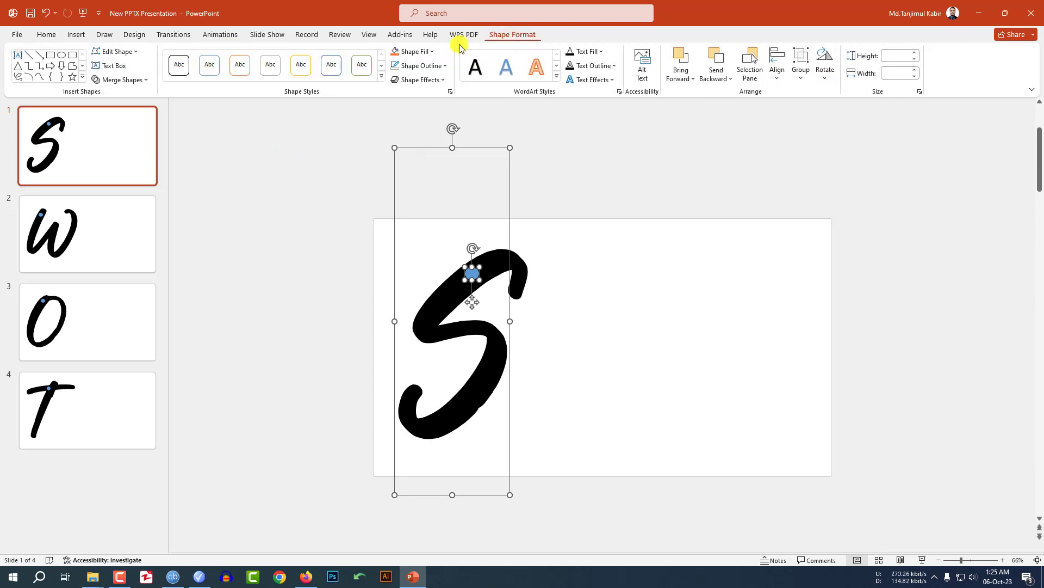
left_click(125, 80)
left_click(119, 94)
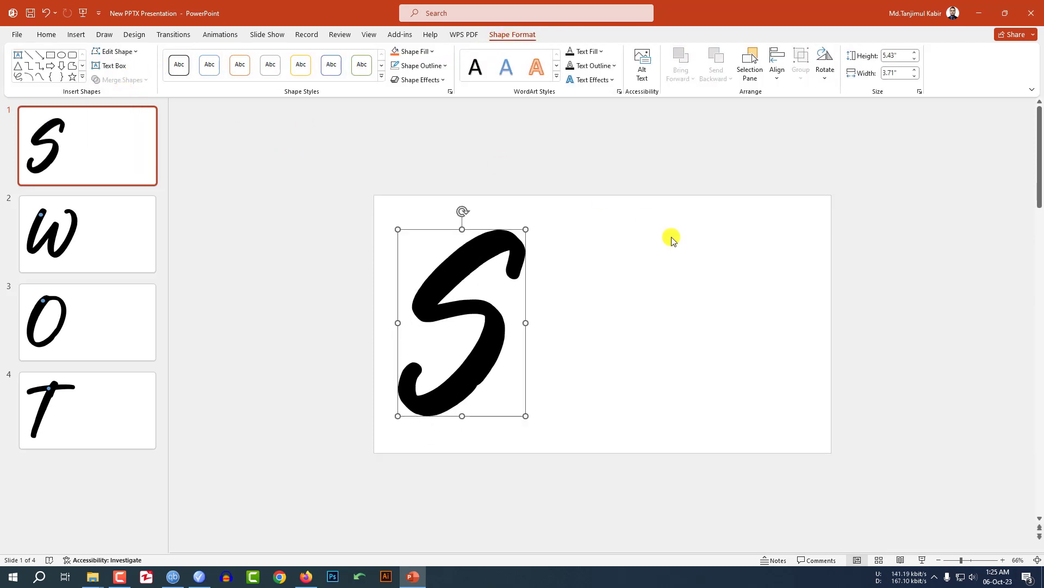
Step: Union the dot and the W on slide 2 into one shape
left_click(61, 229)
left_click_drag(341, 148, 669, 460)
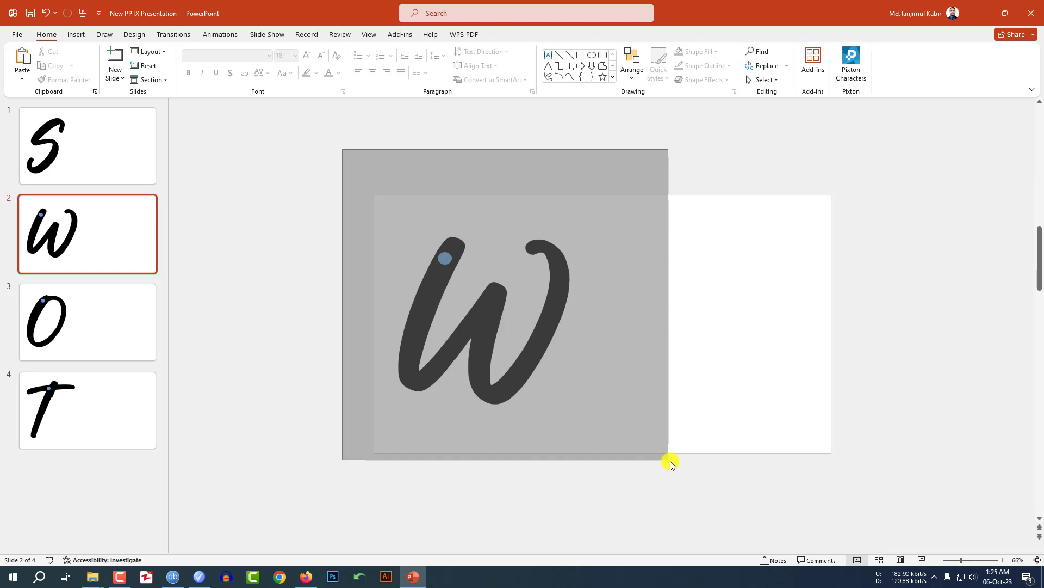
left_click(495, 341, "shift")
left_click(511, 34)
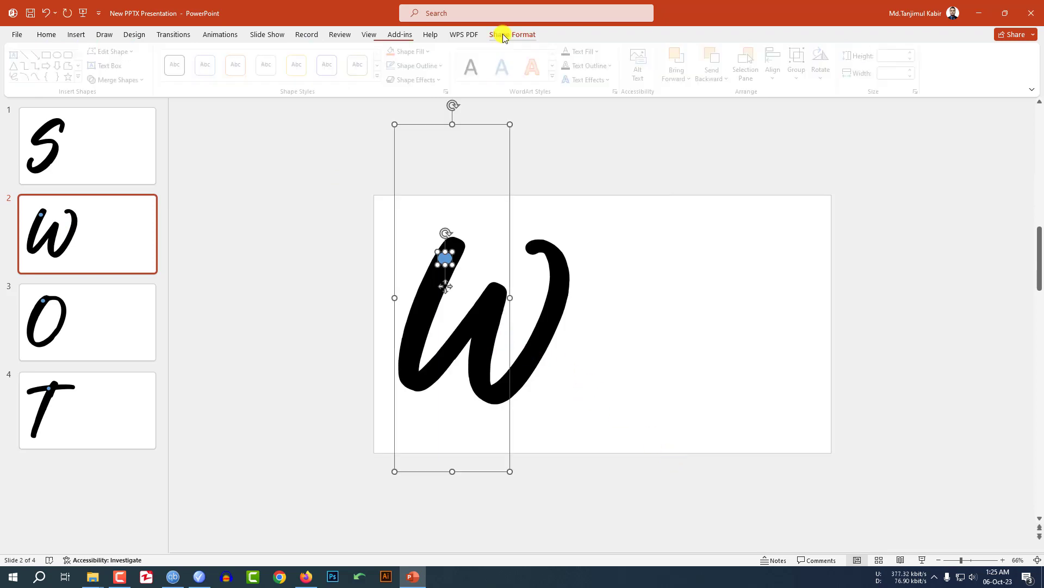
left_click(122, 79)
left_click(122, 99)
Step: Union the dot and the O on slide 3 into one shape
left_click(115, 310)
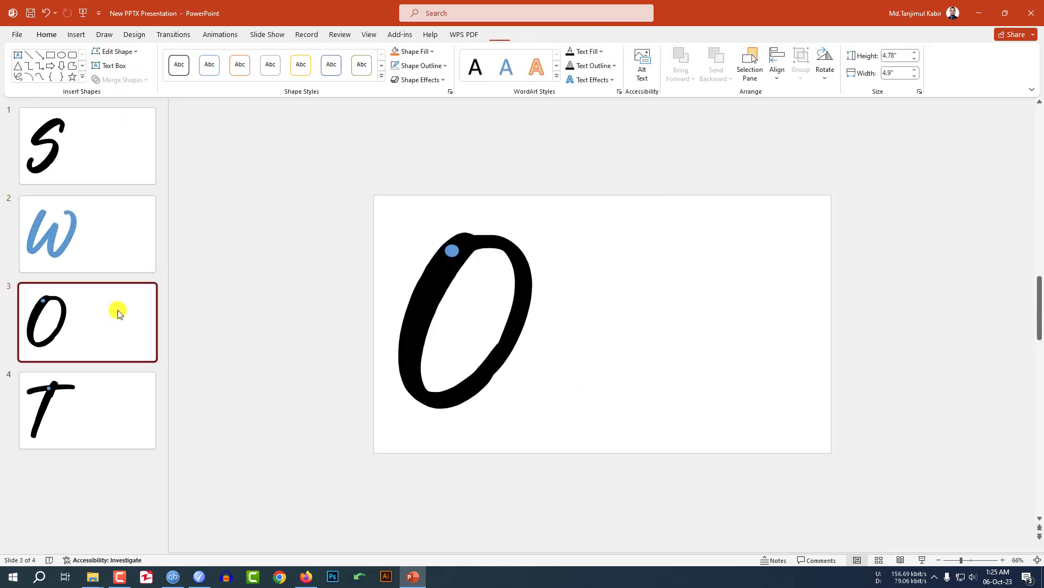
left_click(449, 253)
left_click(420, 303, "shift")
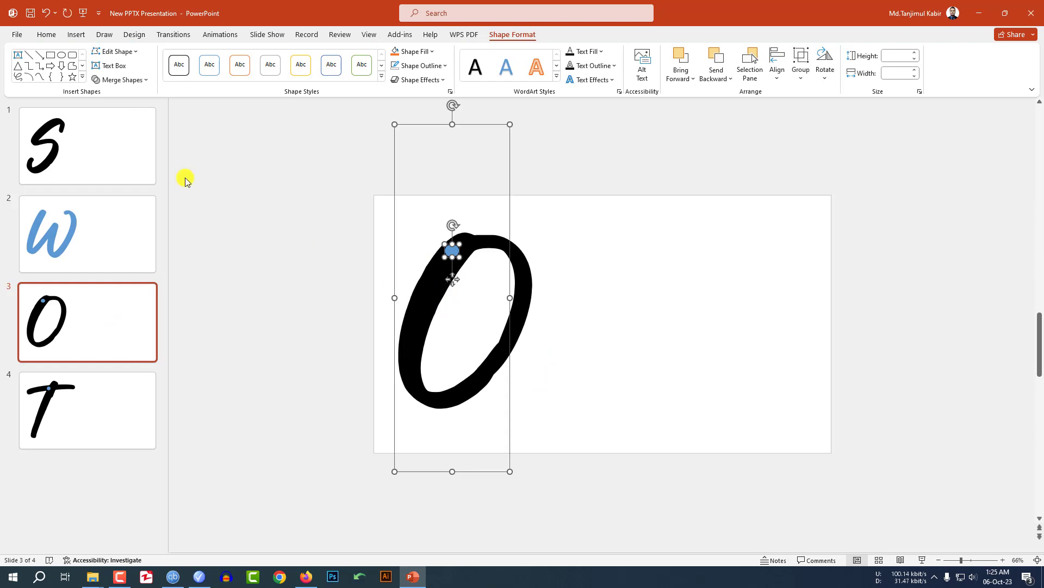
left_click(138, 81)
left_click(122, 100)
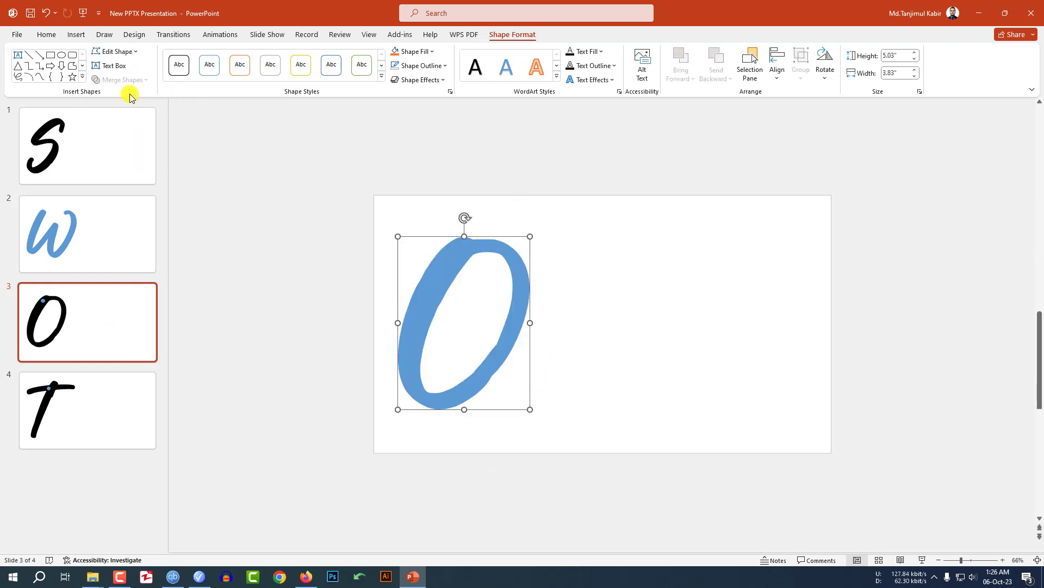
Step: Union the dot and the T on slide 4 into one shape
left_click(131, 391)
left_click(474, 251)
left_click(436, 252, "shift")
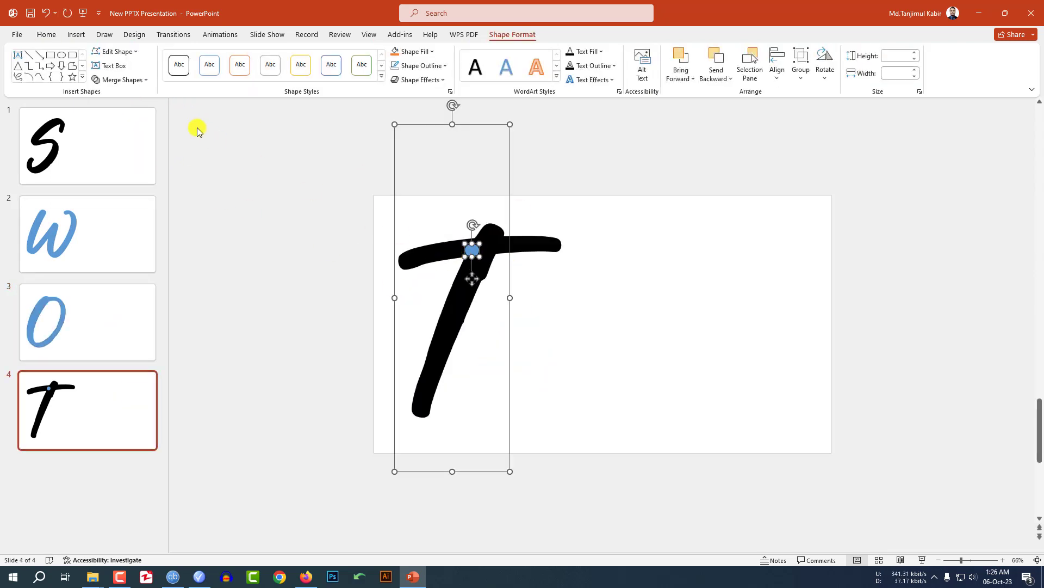
left_click(138, 82)
left_click(119, 99)
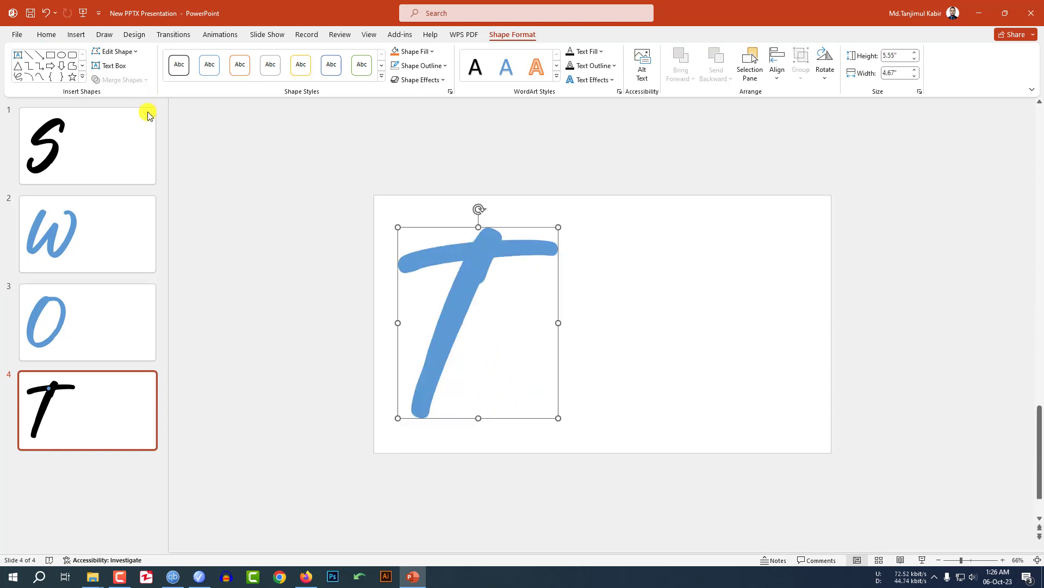
key("ctrl+Home")
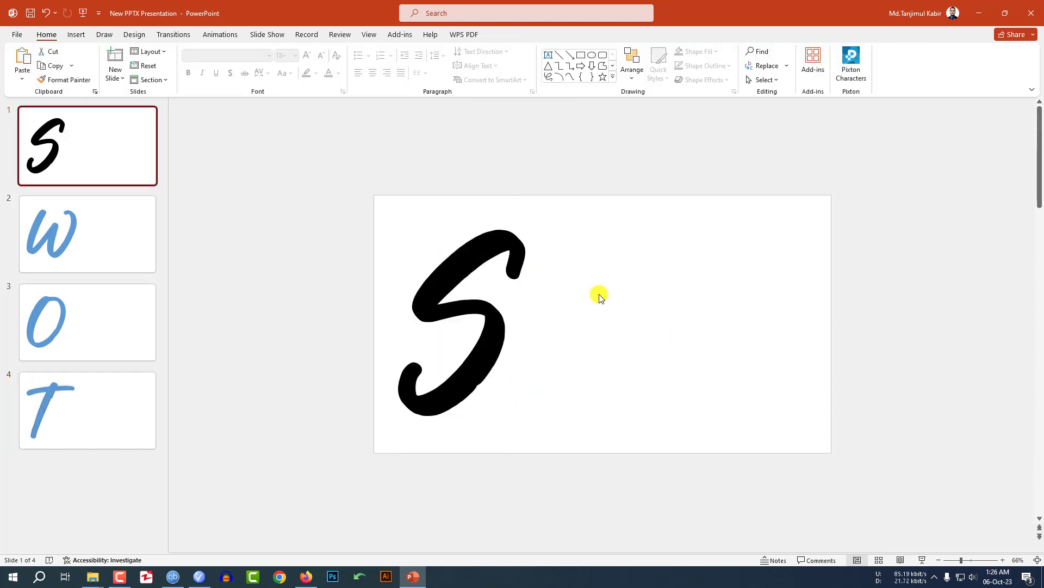
Step: Fill the S with the snowy-mountain landscape photo from a file
left_click(463, 264)
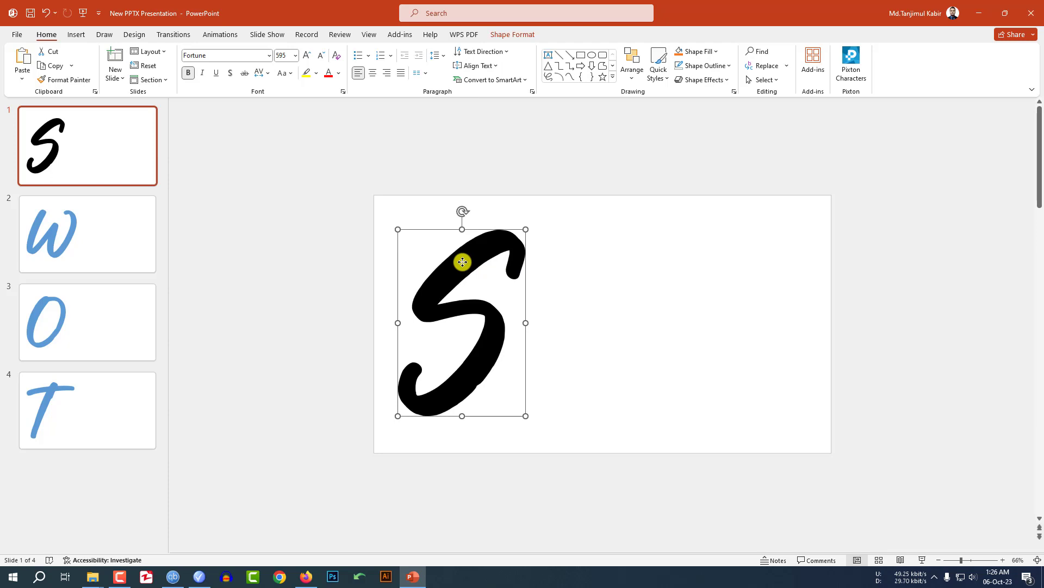
right_click(462, 263)
left_click(506, 524)
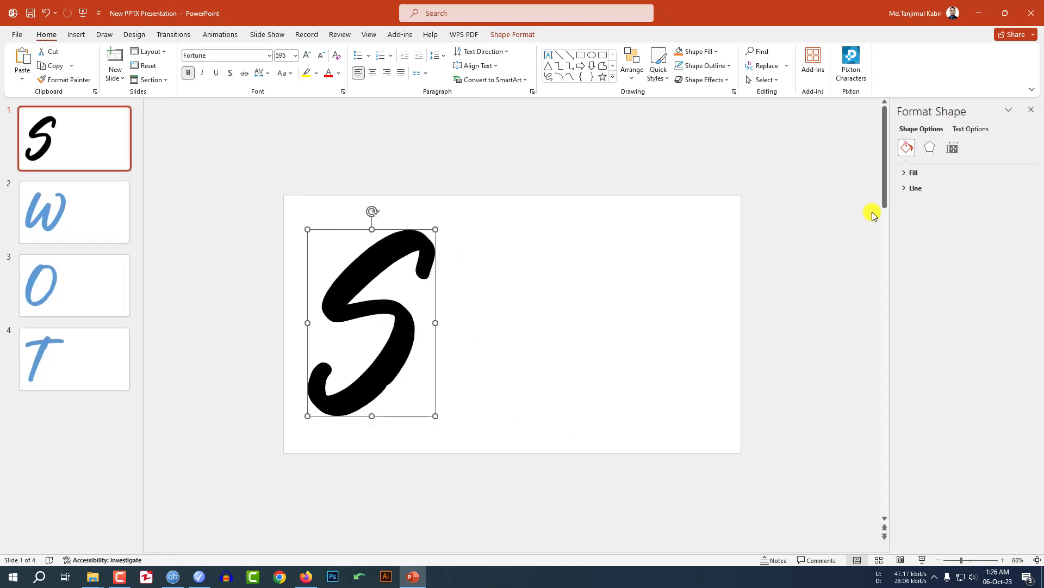
left_click(914, 172)
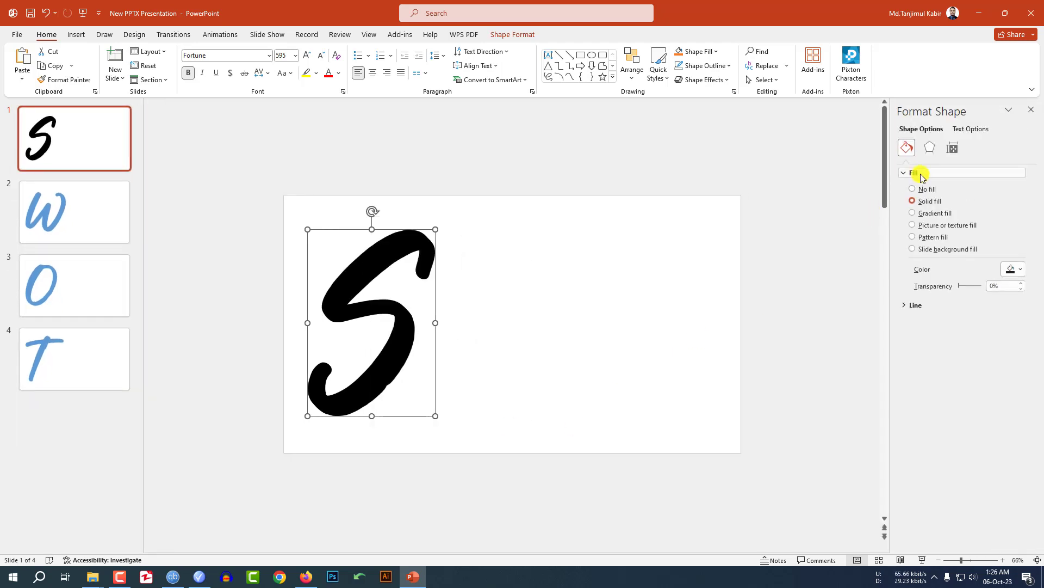
left_click(912, 225)
left_click(929, 280)
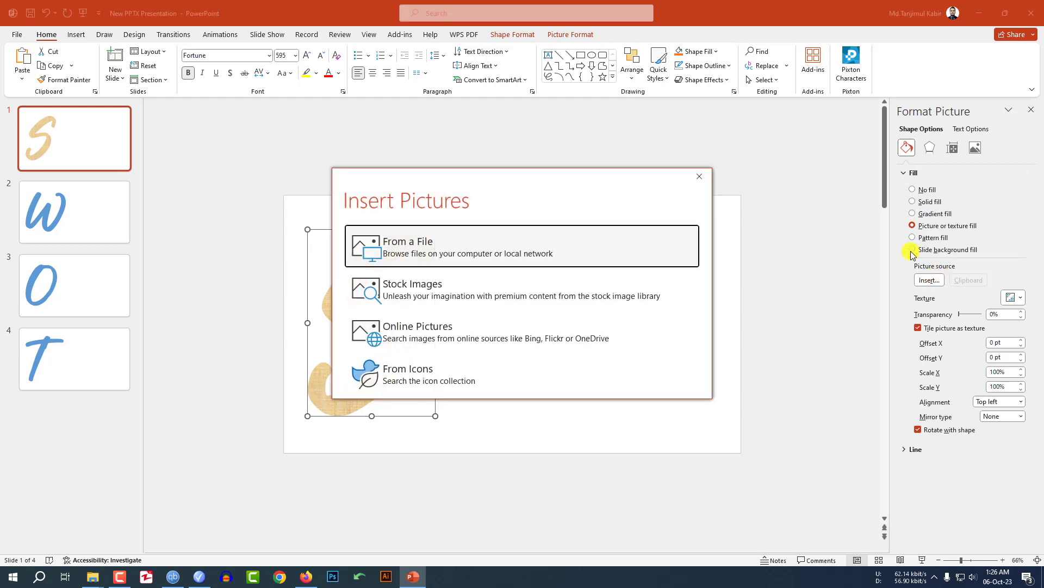
left_click(535, 242)
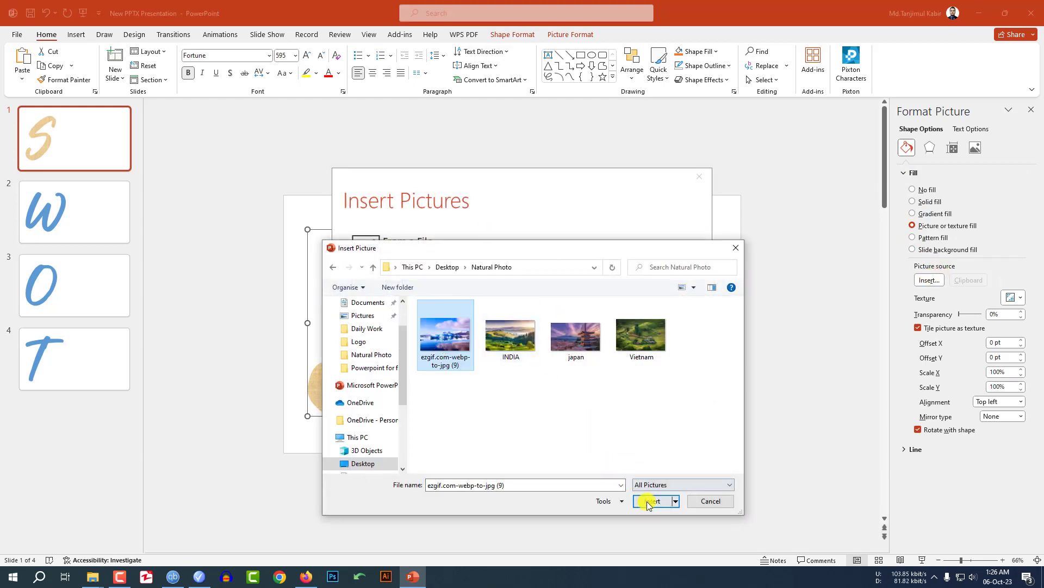
left_click(650, 500)
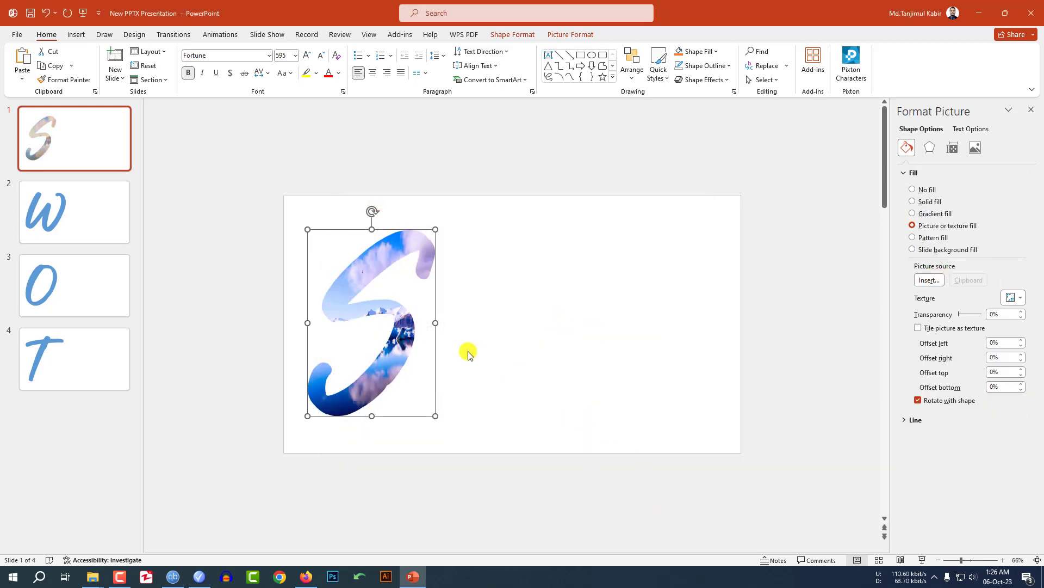
Step: Give the S a centered outer shadow
left_click(513, 34)
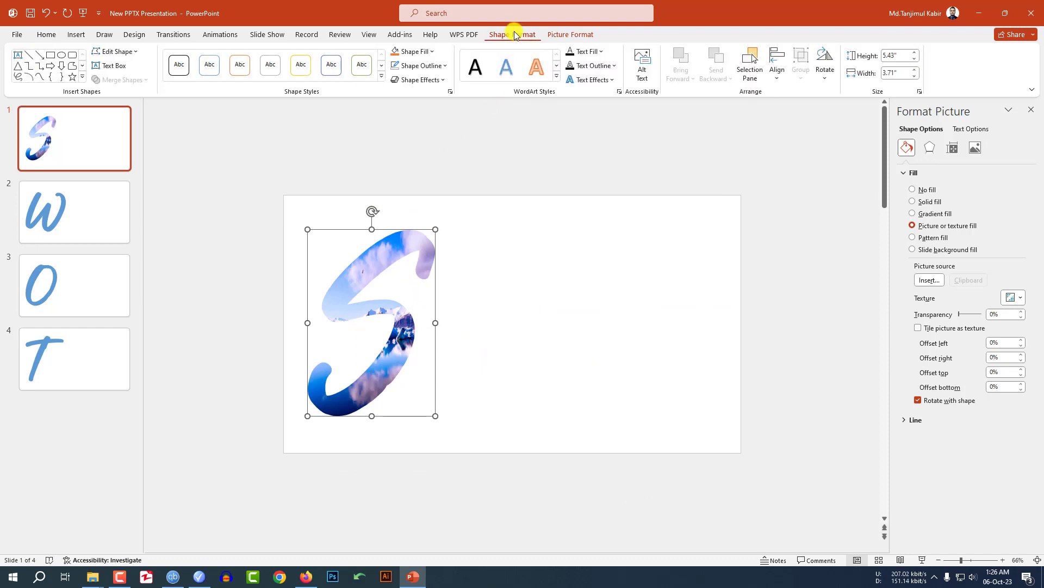
left_click(445, 81)
mouse_move(441, 123)
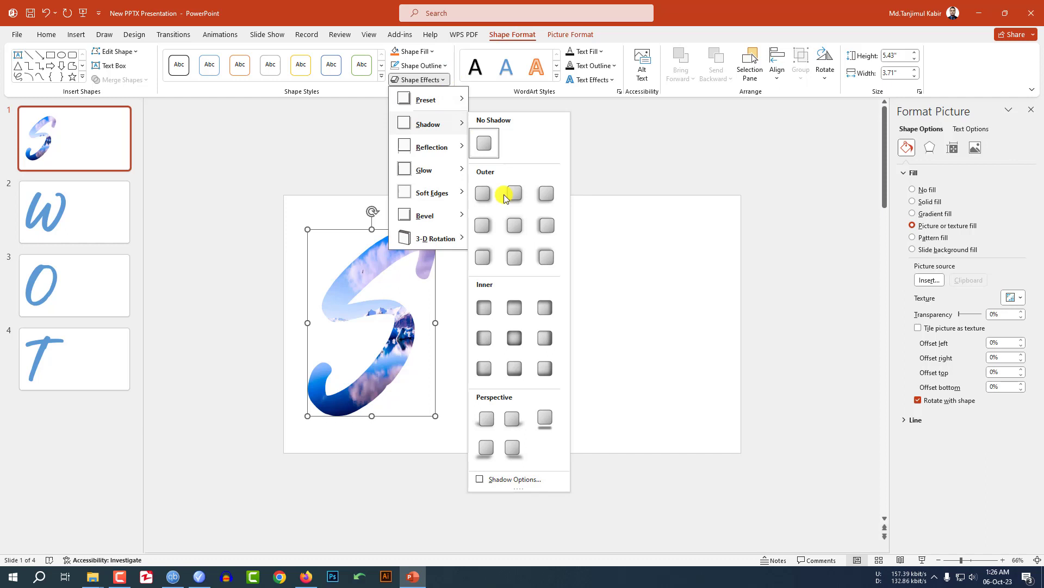
left_click(515, 224)
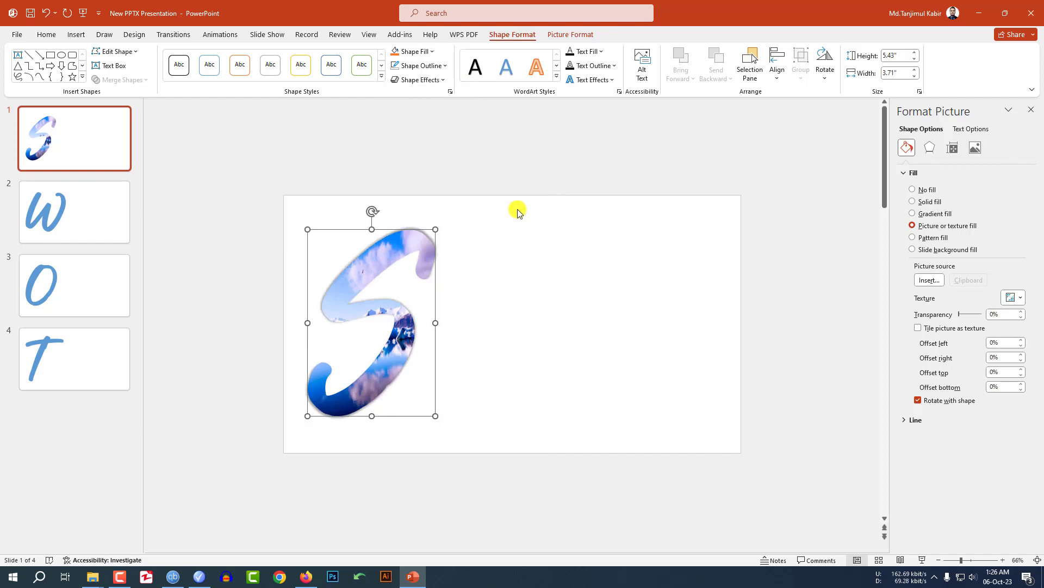
left_click(128, 203)
Step: Fill the W with the INDIA photo and add an outer shadow
left_click(359, 266)
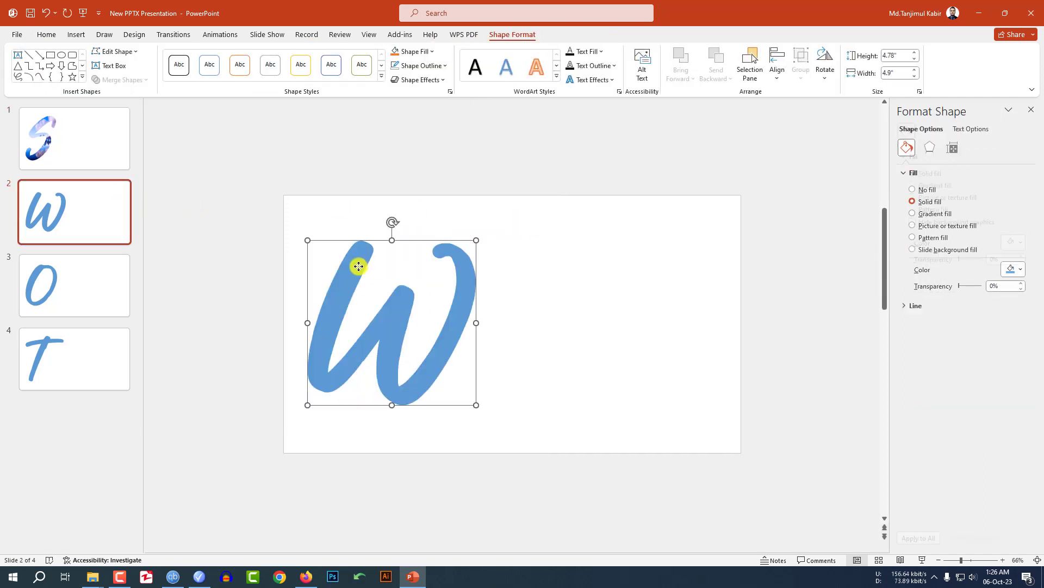
left_click(913, 227)
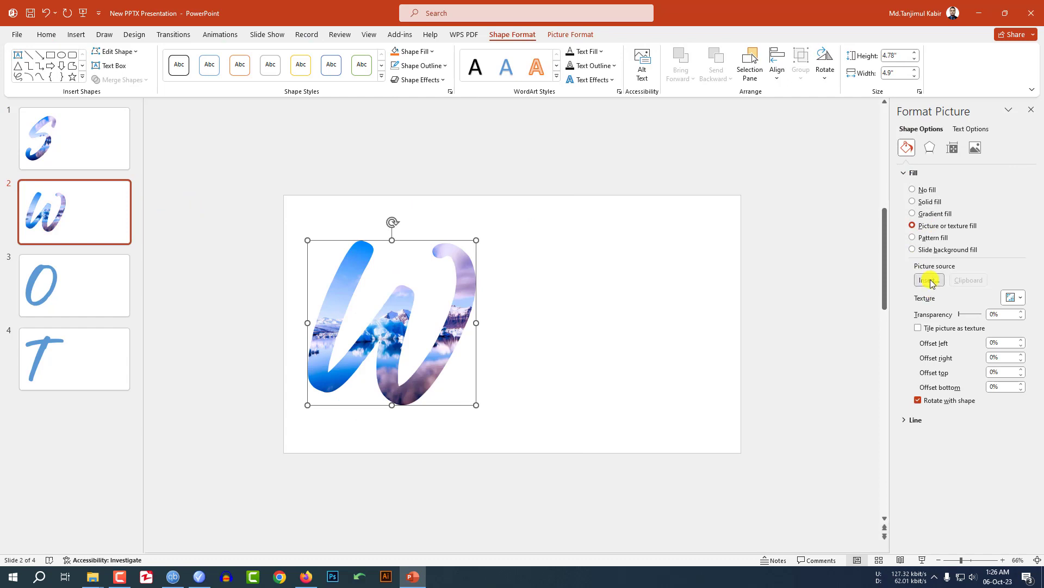
left_click(929, 280)
left_click(419, 246)
left_click(493, 340)
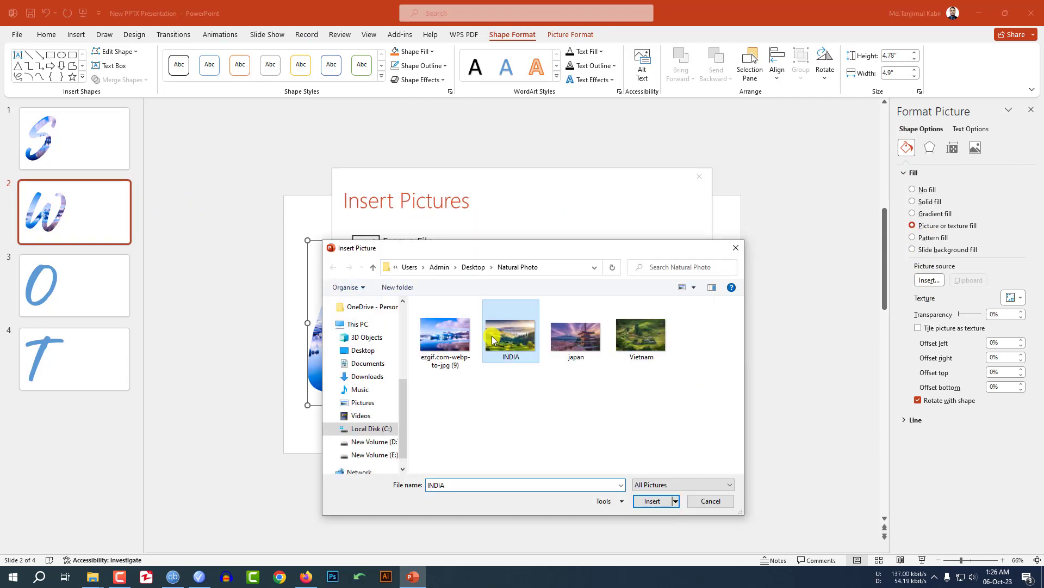
left_click(654, 501)
left_click(443, 80)
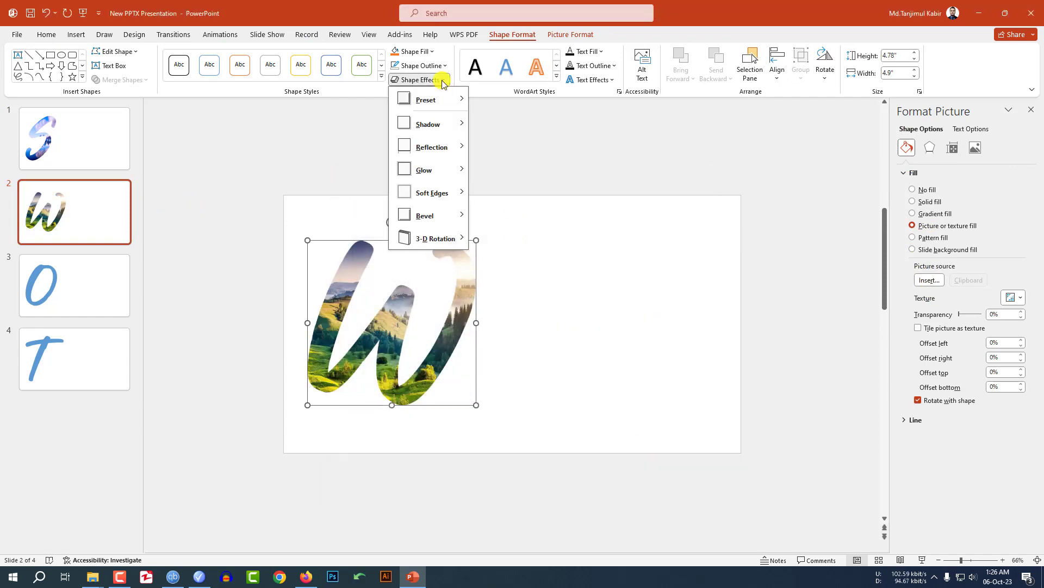
mouse_move(443, 122)
left_click(521, 226)
Step: Fill the O on slide 3 with the japan photo and add an outer shadow
left_click(112, 289)
left_click(350, 276)
left_click(912, 225)
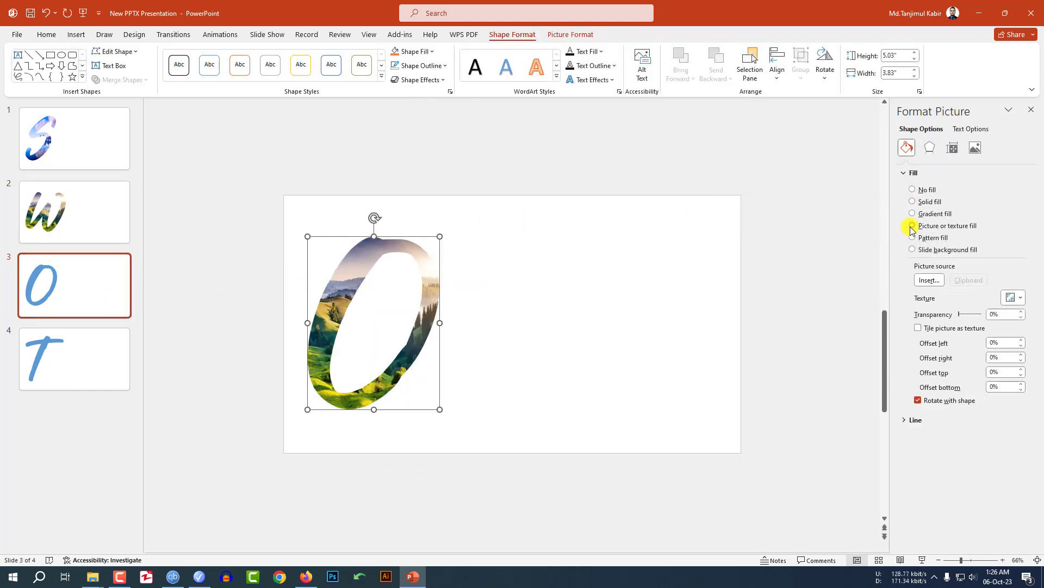
left_click(929, 279)
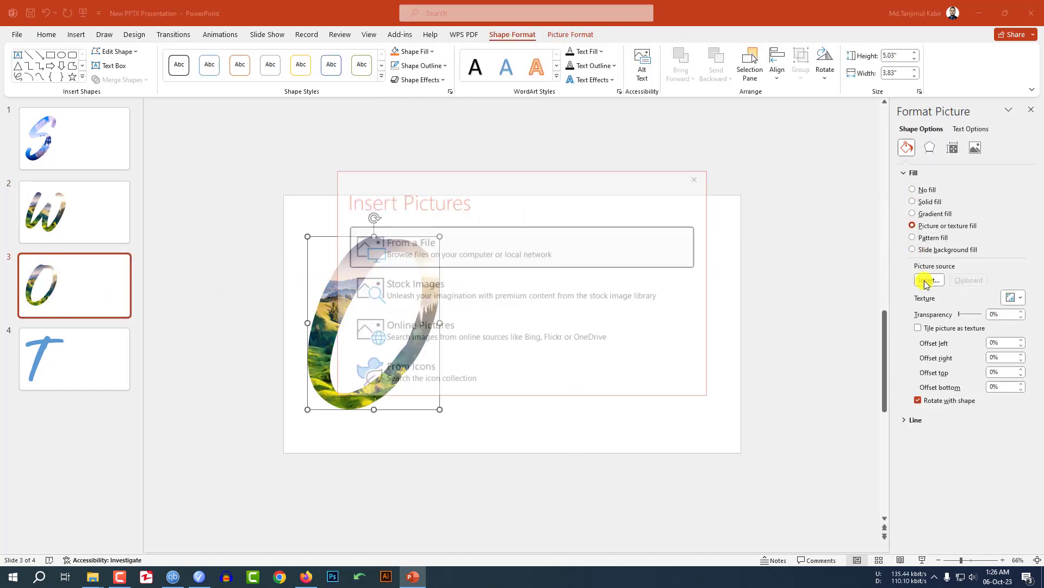
left_click(507, 243)
left_click(576, 340)
left_click(650, 497)
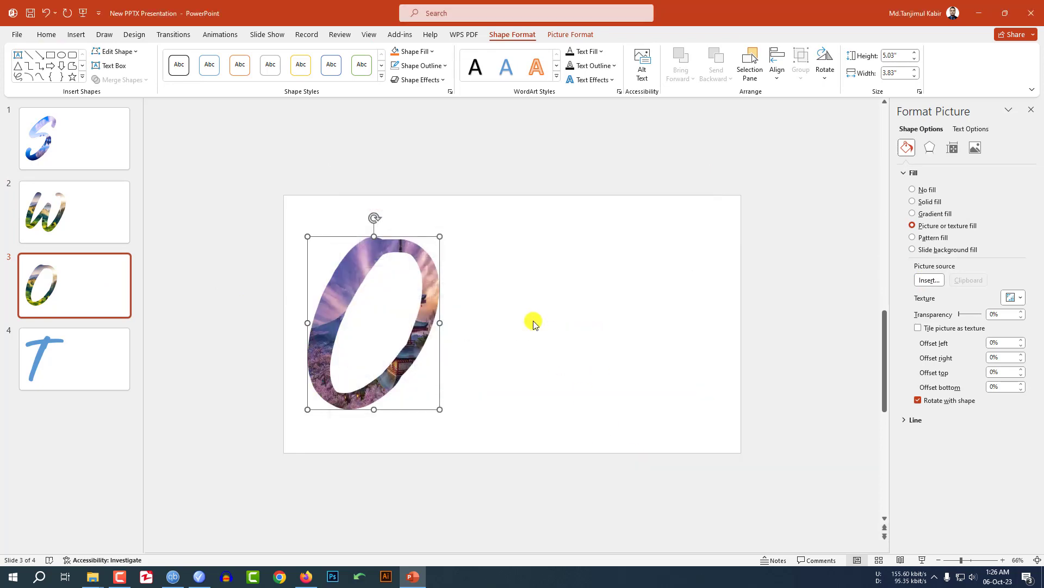
left_click(442, 80)
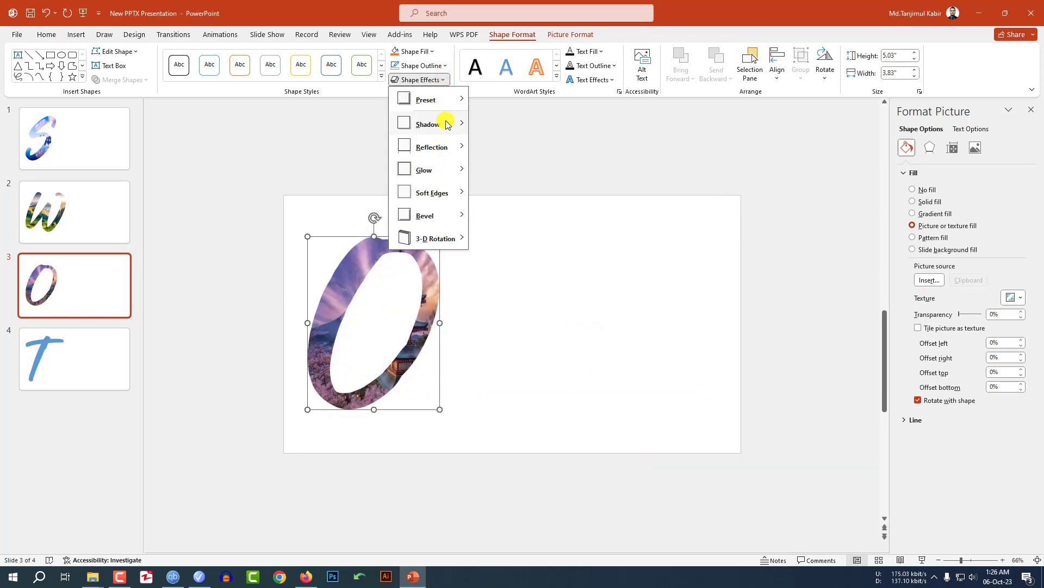
mouse_move(446, 124)
left_click(521, 230)
Step: Fill the T on slide 4 with a green terraced-field photo and add an outer shadow
left_click(100, 371)
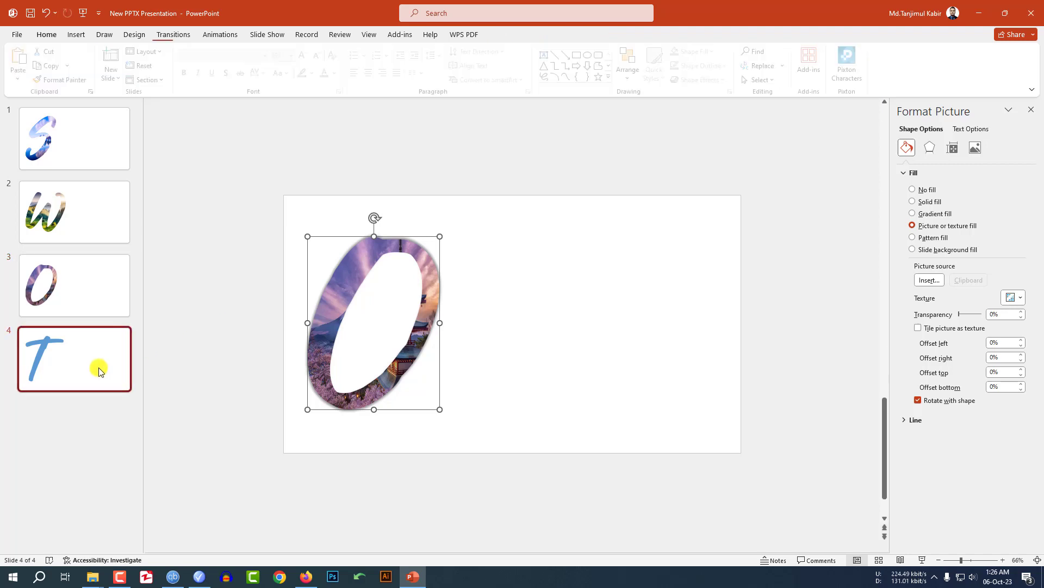
left_click(364, 308)
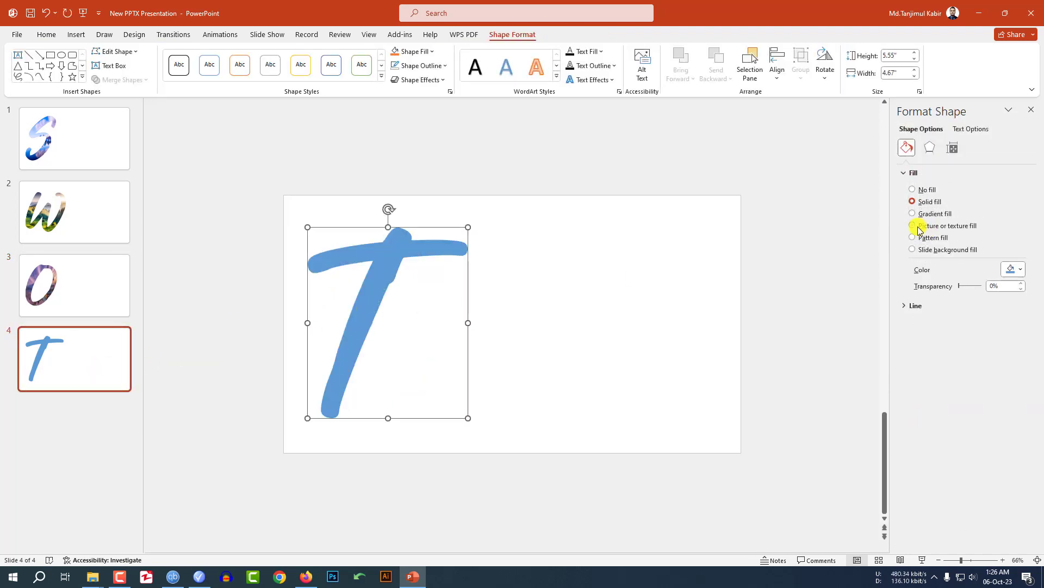
left_click(913, 225)
left_click(929, 280)
left_click(442, 80)
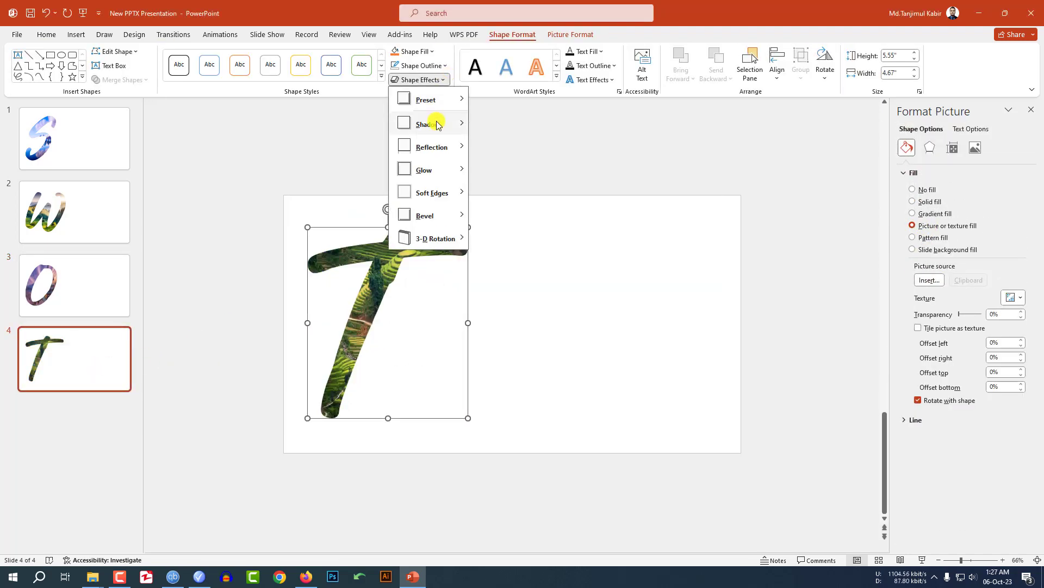
mouse_move(436, 123)
left_click(517, 224)
left_click(573, 267)
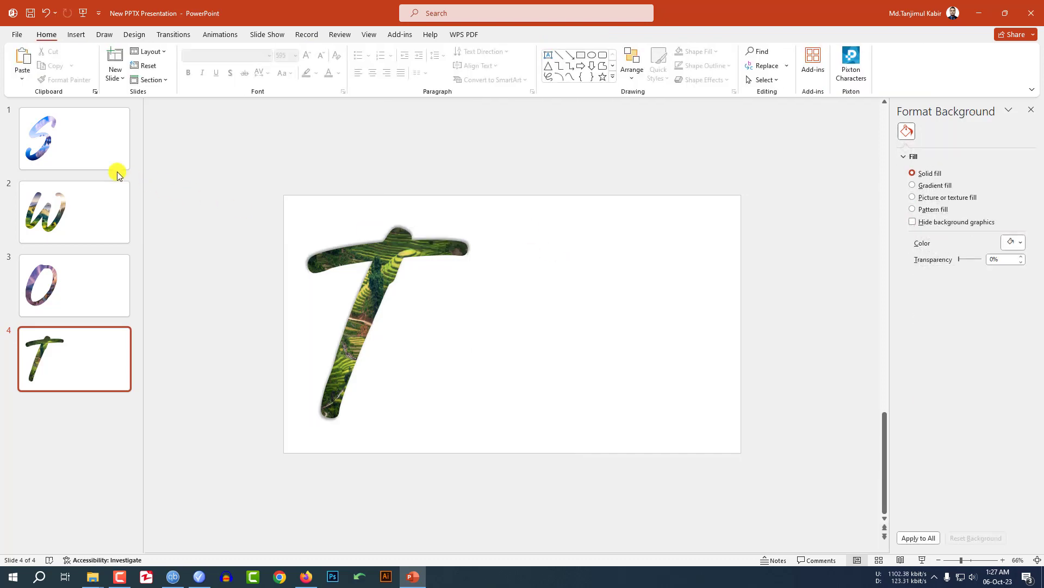
left_click(96, 153)
Step: Add a text box reading 'Strengths' to the right of the S
left_click(77, 35)
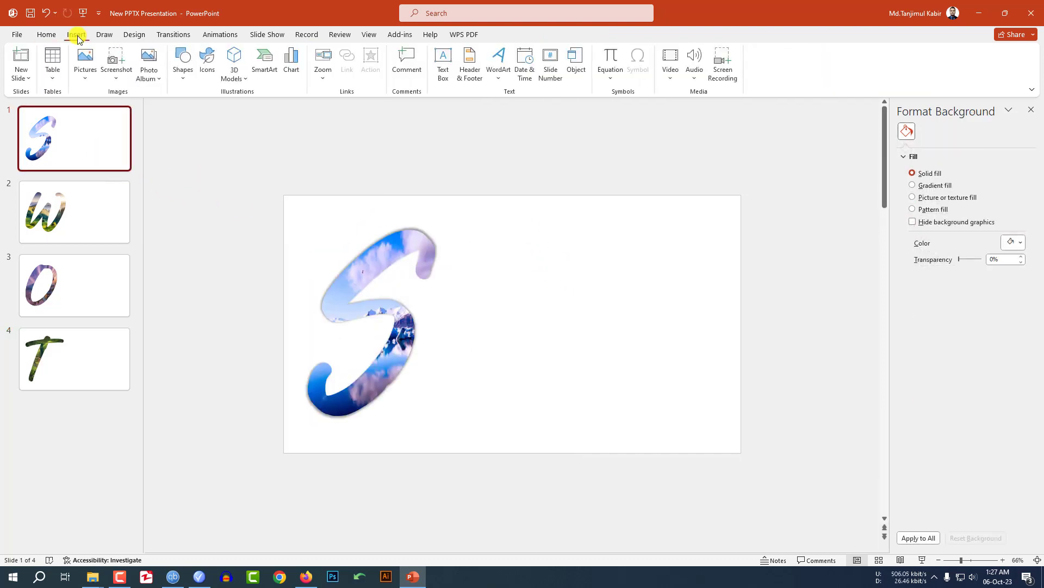
left_click(183, 76)
left_click(179, 110)
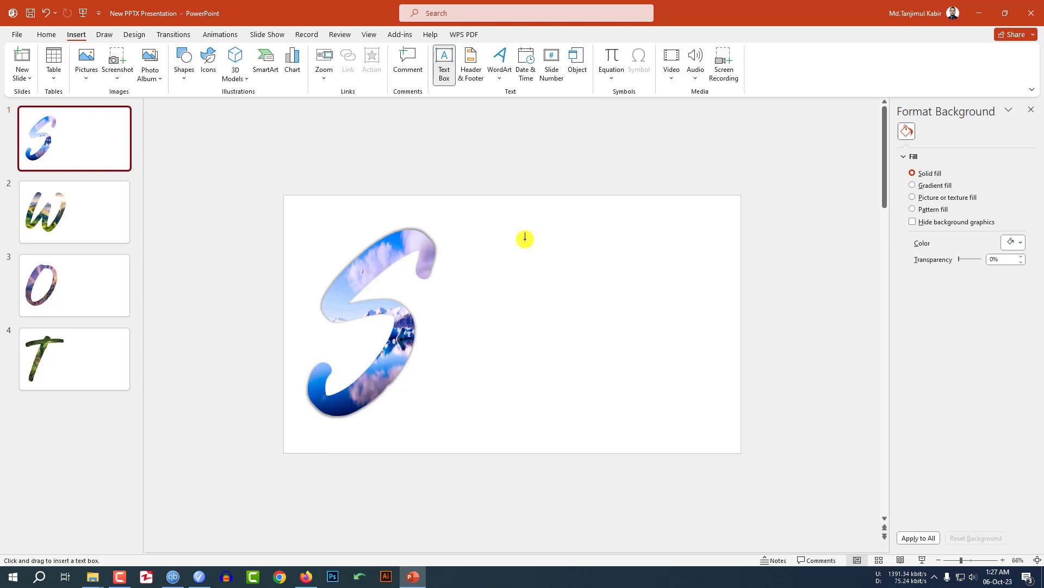
left_click_drag(505, 245, 604, 272)
type("Strengths")
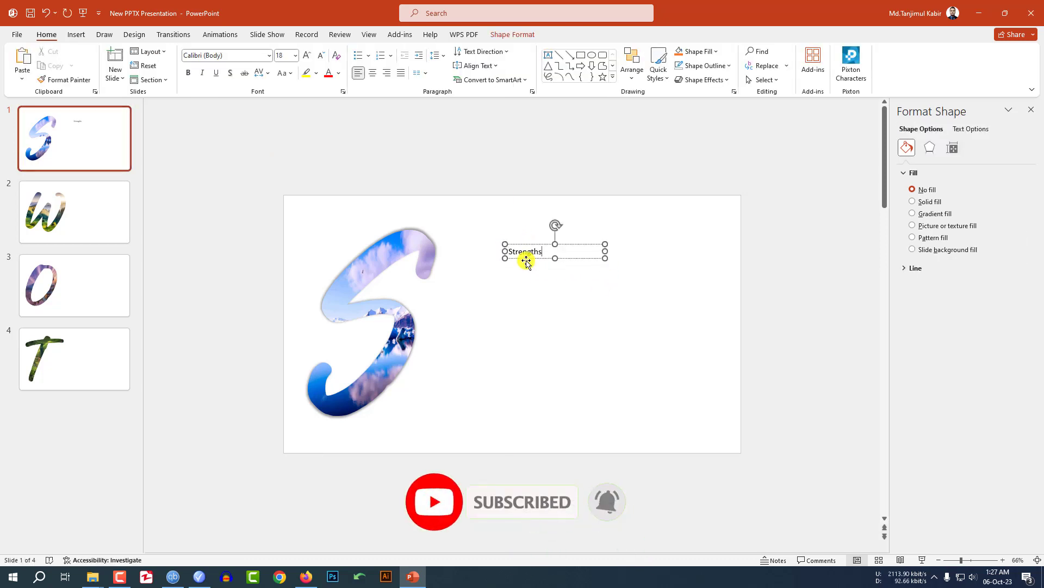
Step: Set the heading to LEMON MILK Bold at 32 pt
key("ctrl+a")
left_click(237, 56)
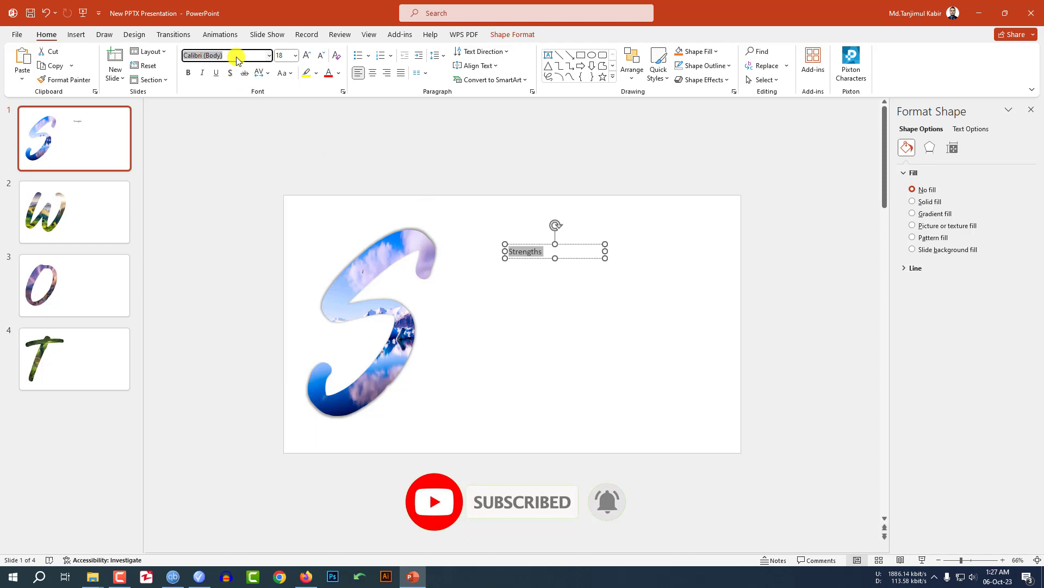
type("LEMON MILK Bold")
key("Return")
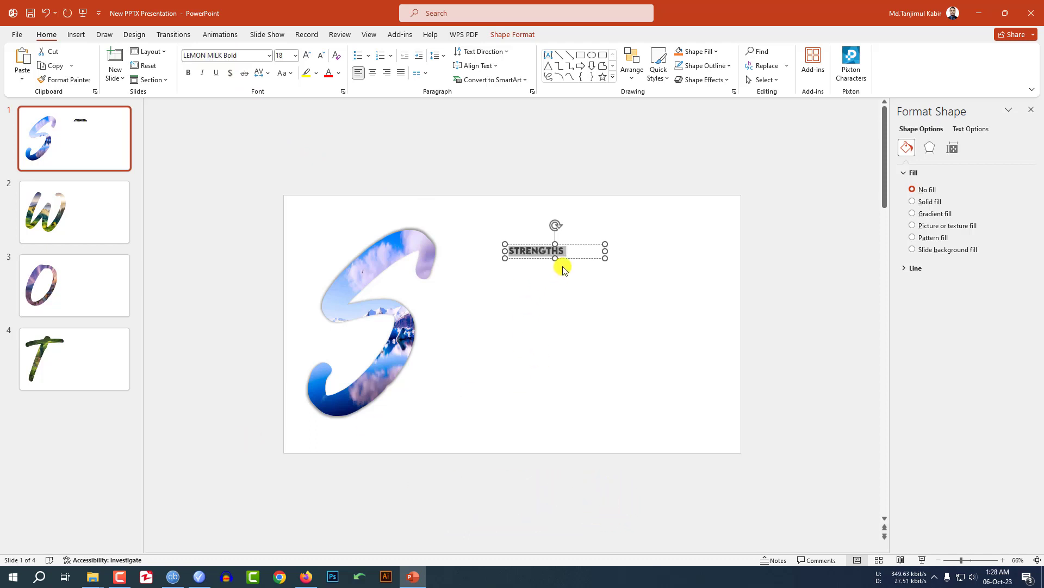
left_click(312, 57)
left_click(312, 56)
left_click(312, 56)
left_click(312, 56)
left_click(597, 266)
Step: Move the STRENGTHS heading further right beside the S
left_click_drag(597, 266, 654, 268)
key("Escape")
left_click(76, 34)
Step: Add a text box below STRENGTHS reading 'TEXT' in bold serif
left_click(187, 68)
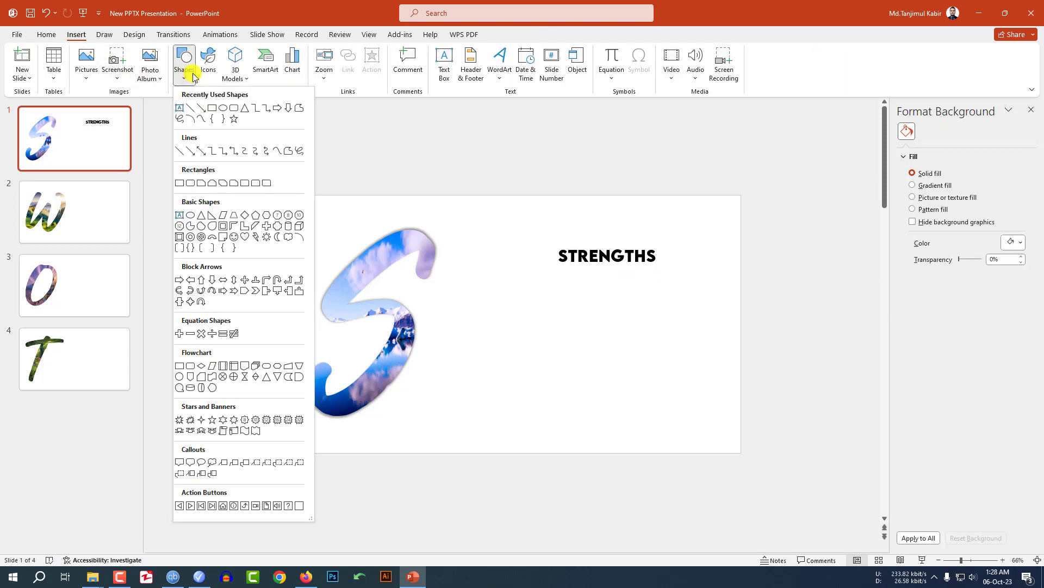
left_click(180, 109)
left_click_drag(564, 279, 626, 293)
type("TEXT")
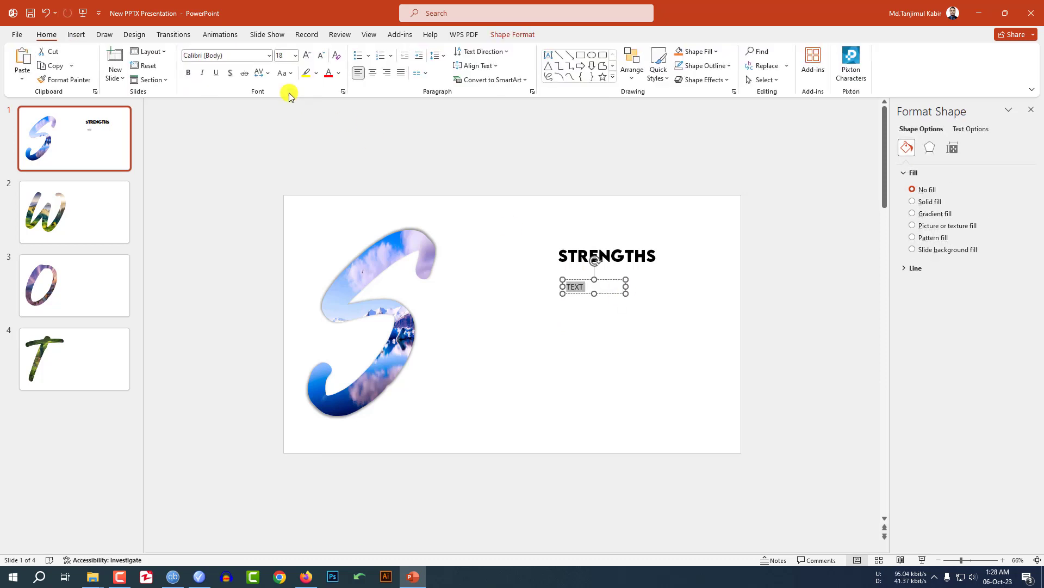
left_click(76, 34)
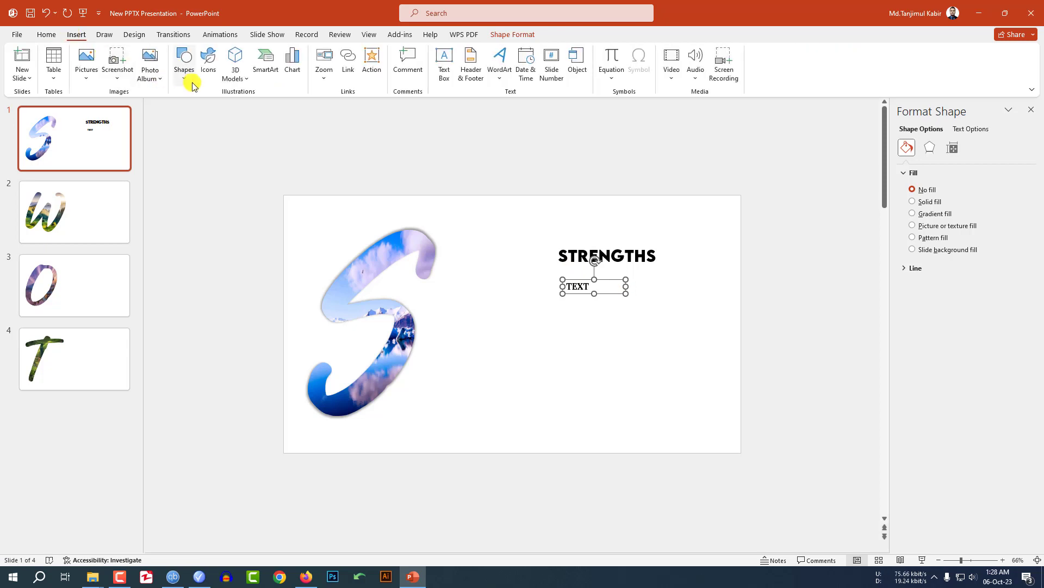
Step: Add a second text box under TEXT holding the quick-brown-fox sample paragraph
left_click(185, 76)
left_click(179, 107)
left_click_drag(564, 301, 626, 324)
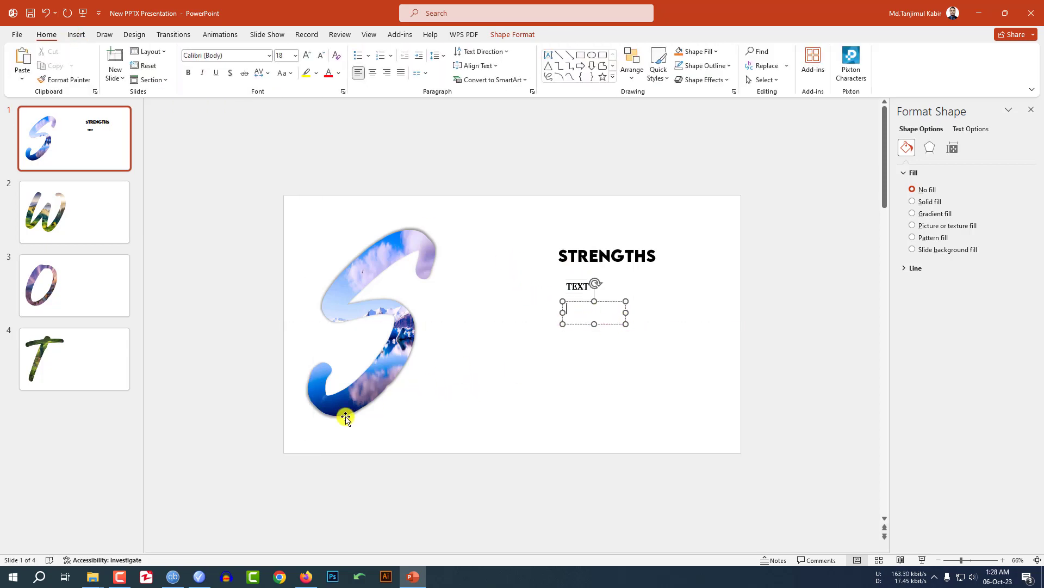
left_click(199, 576)
key("alt+Tab")
type("The quick brown fox jumps over the lazy dog. The quick brown fox jumps over the lazy dog.")
left_click(584, 285)
left_click(490, 241)
left_click(76, 34)
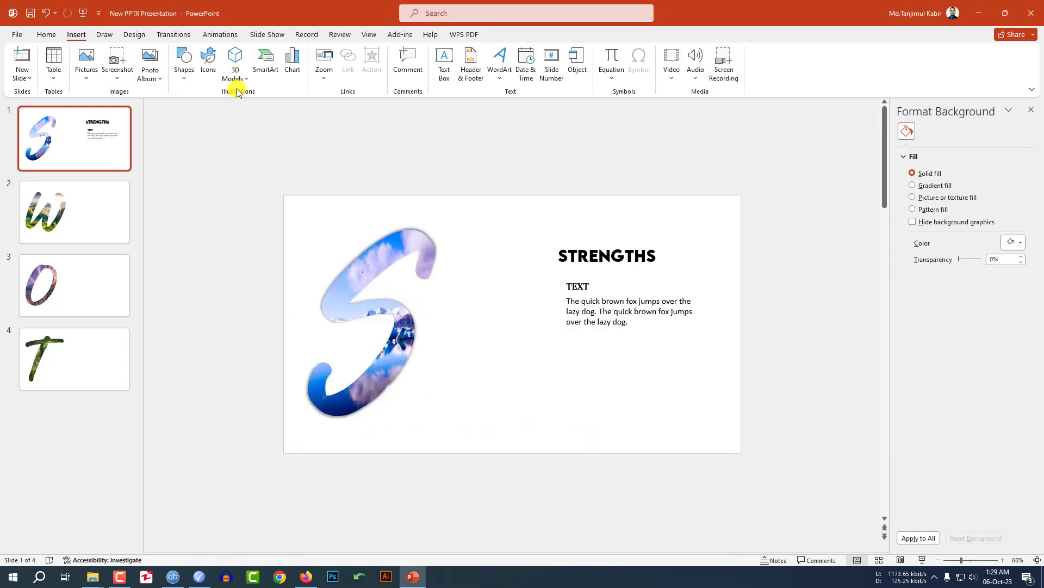
Step: Insert the target icon found by searching 'goal' and shrink it to 0.5 inch beside TEXT
left_click(207, 71)
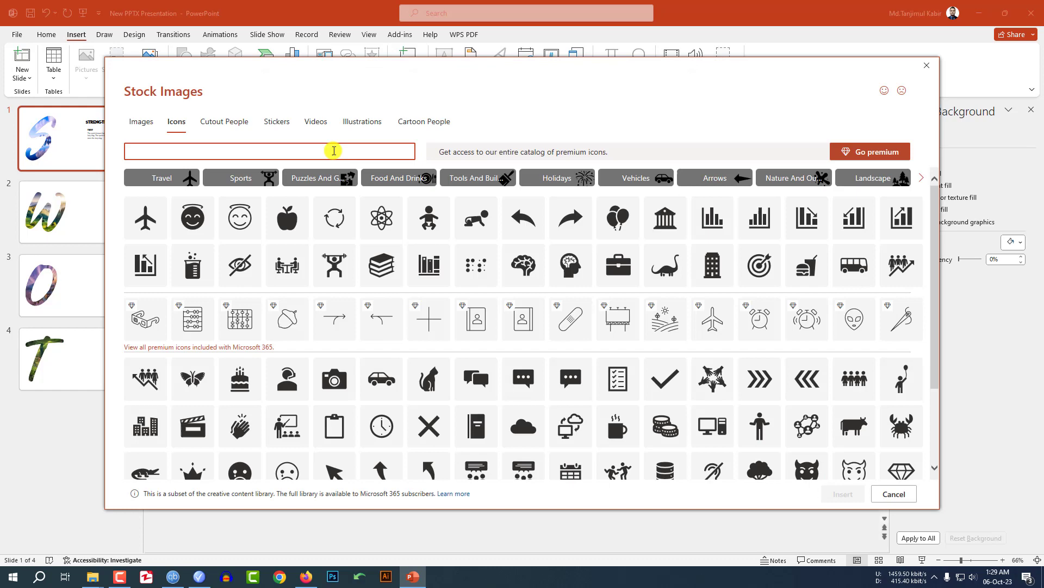
type("gola")
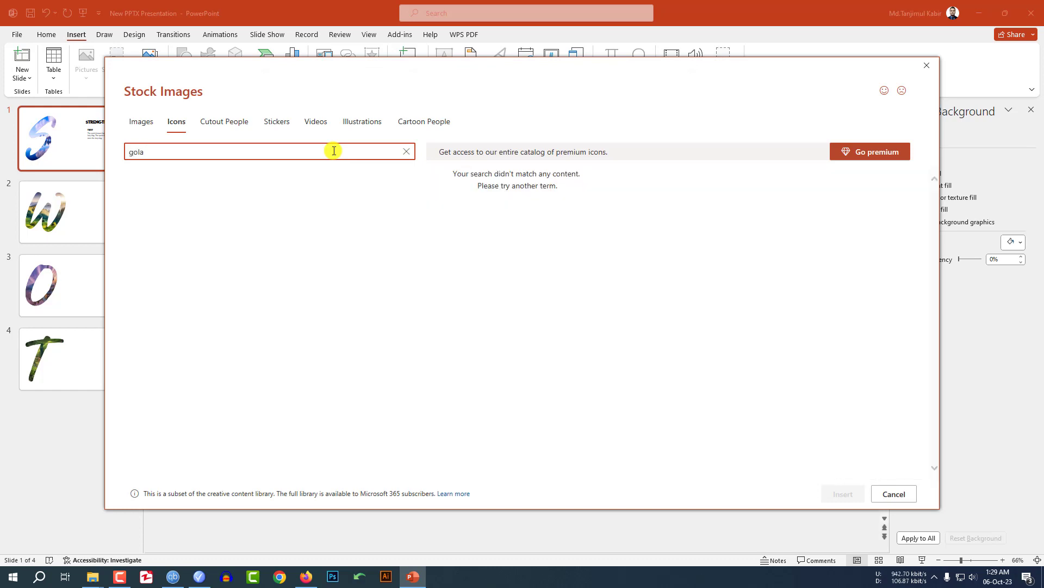
key("BackSpace")
key("BackSpace")
type("al")
left_click(194, 192)
left_click(838, 494)
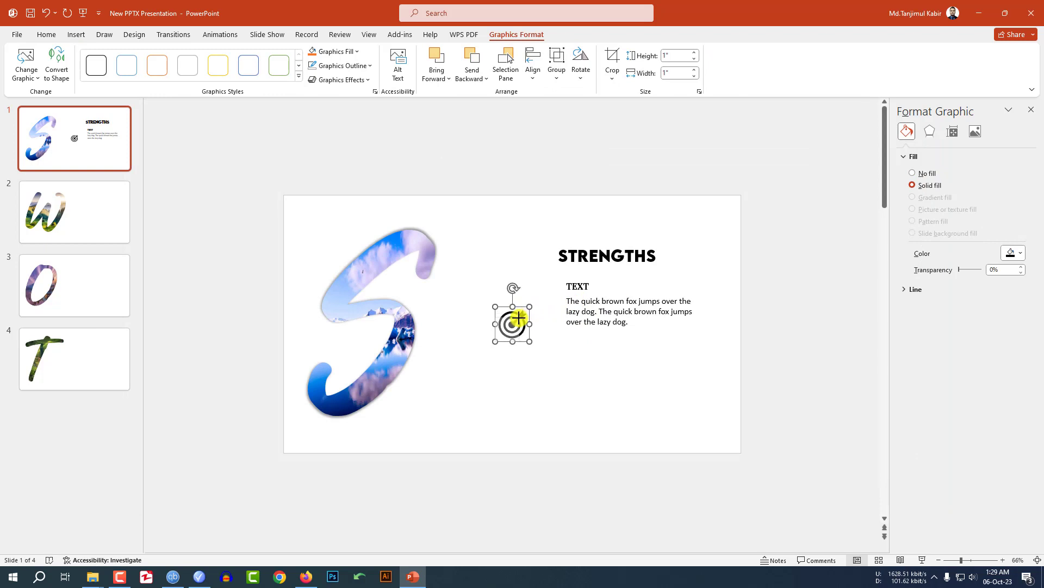
left_click_drag(529, 306, 579, 267)
scroll(518, 298, "up", 1)
scroll(517, 299, "up", 3)
Step: Try smaller sizes for the body paragraph, then revert it to 18 pt
key("Tab")
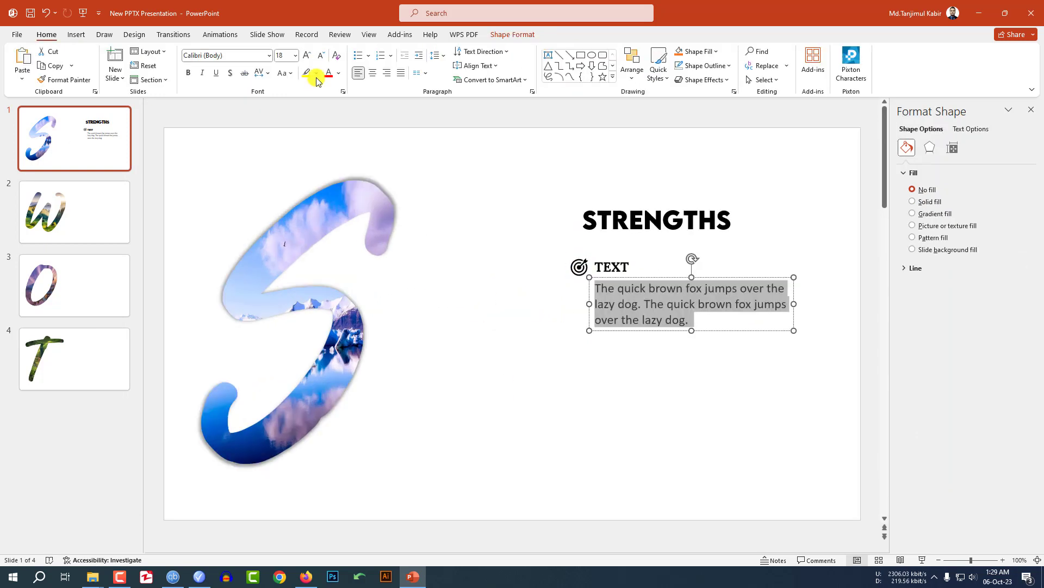
left_click(320, 58)
left_click(320, 57)
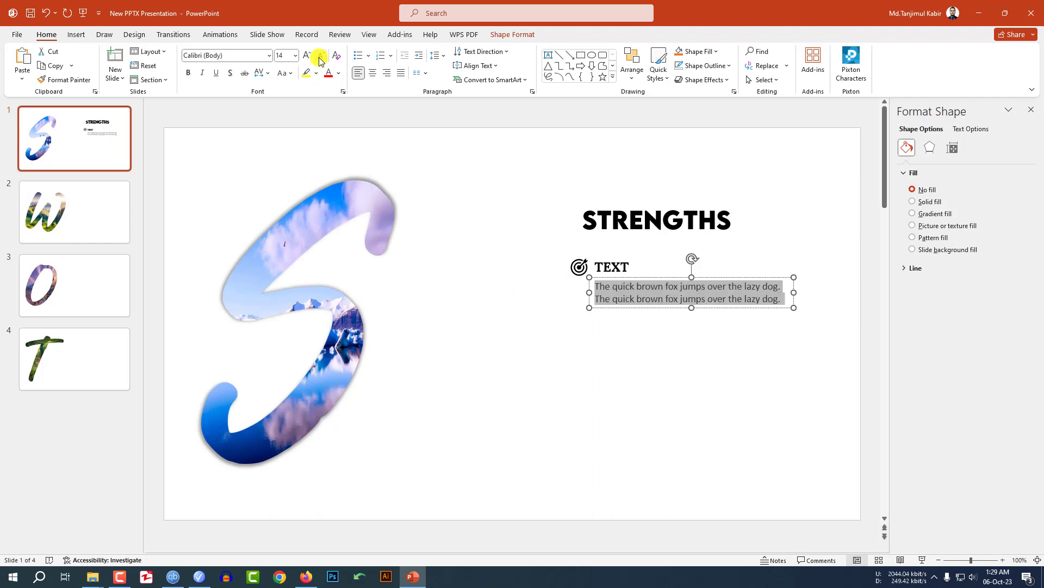
key("ctrl+z")
key("ctrl+z")
left_click(701, 325)
Step: Duplicate the icon-text item twice below the original and nudge the STRENGTHS heading left
left_click_drag(741, 367, 518, 228)
left_click_drag(817, 419, 520, 238)
left_click_drag(661, 332, 653, 393)
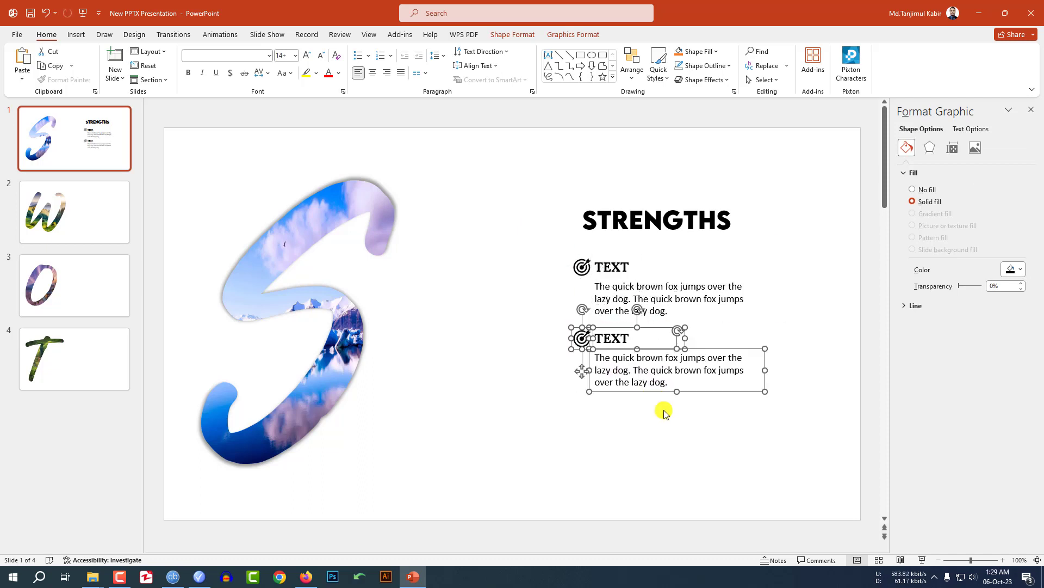
key("ctrl+d")
left_click(809, 424)
left_click_drag(682, 240, 670, 240)
left_click(456, 265)
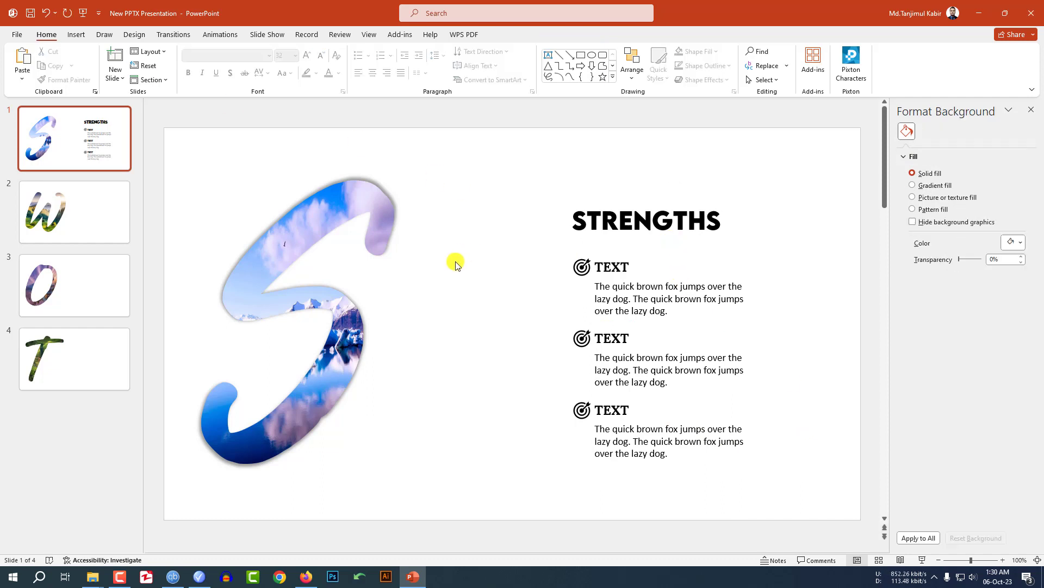
Step: Give the photo-filled letter S a Fly In animation from the left
left_click(278, 251)
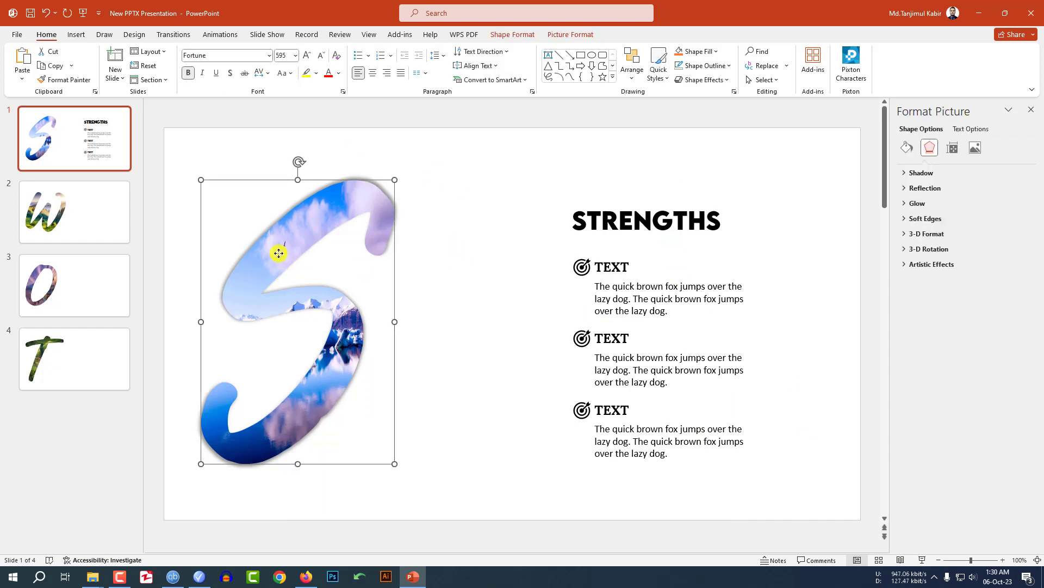
left_click(216, 35)
left_click(202, 64)
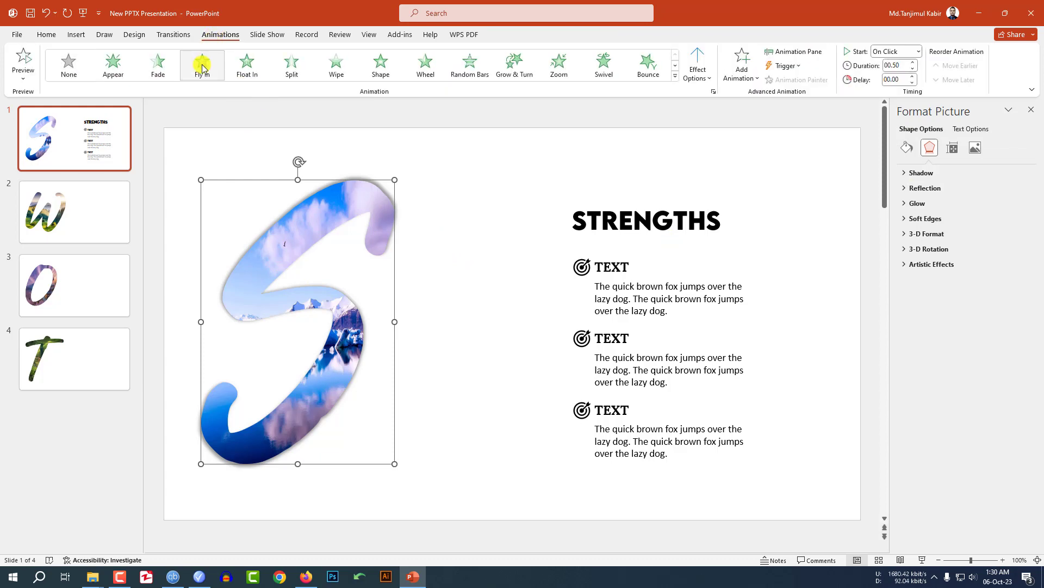
left_click(701, 80)
left_click(719, 166)
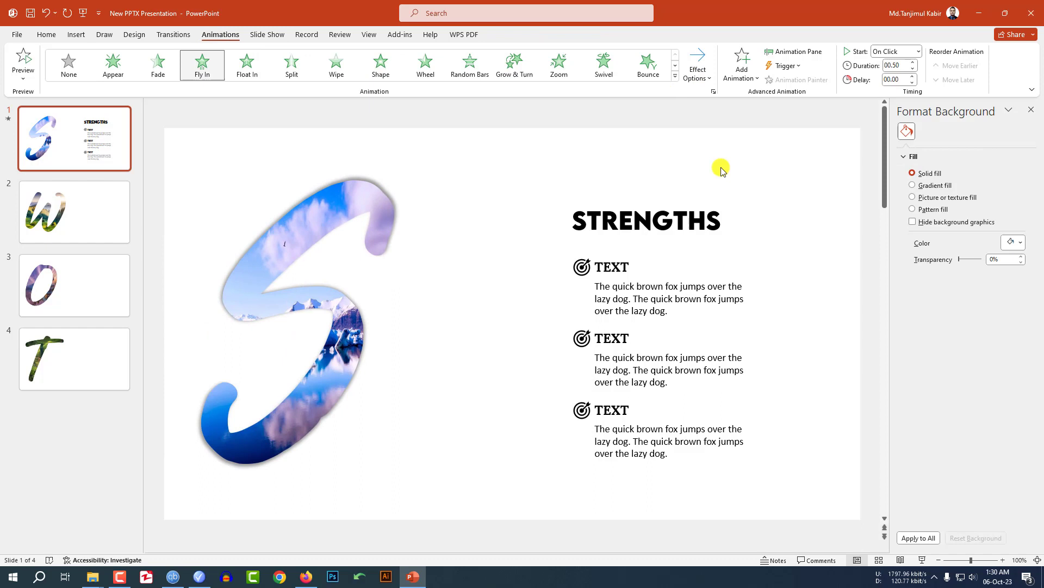
Step: Give the STRENGTHS heading a Fly In from the right, starting With Previous
left_click(637, 223)
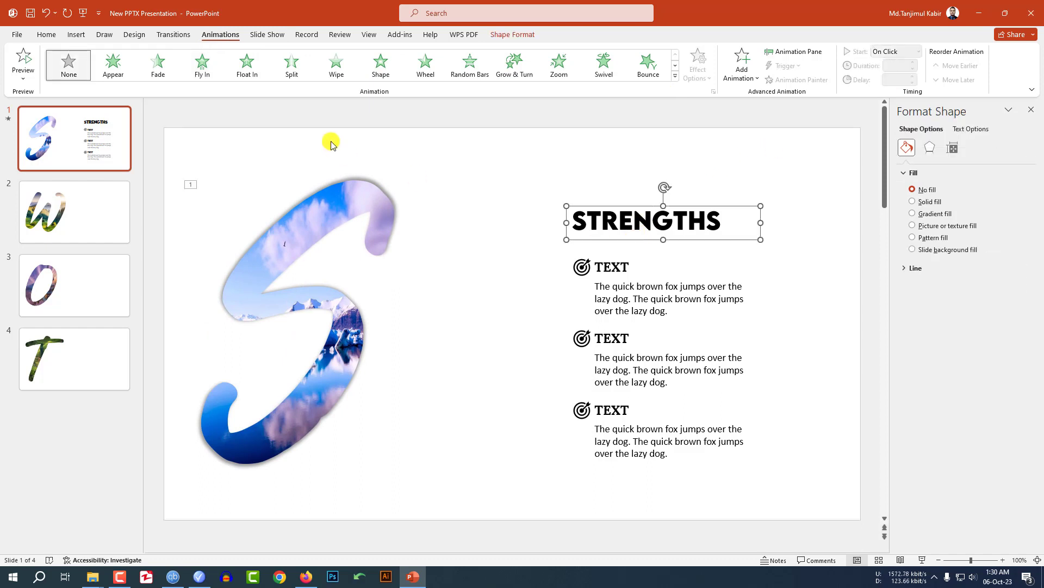
left_click(215, 77)
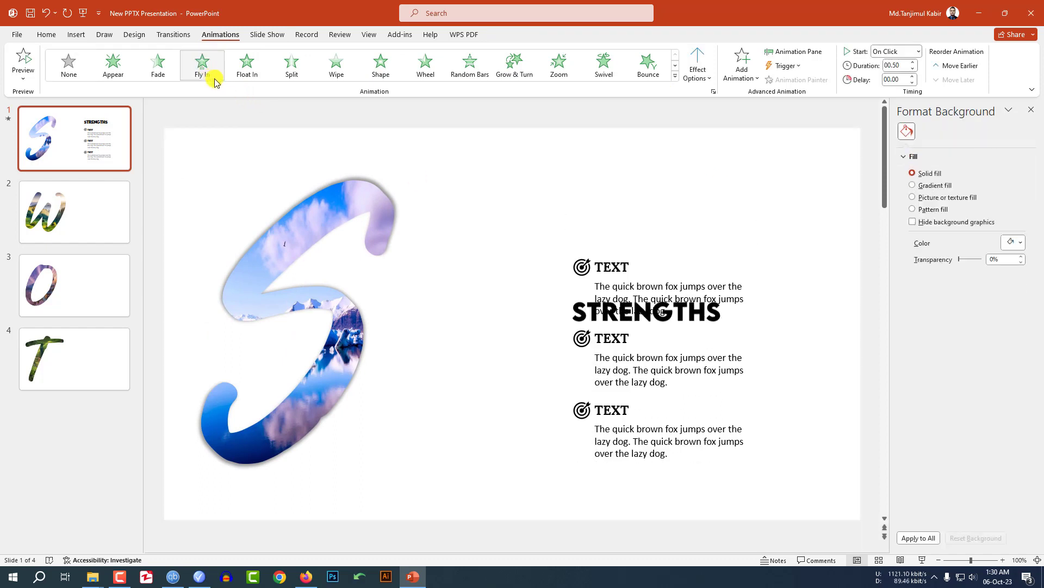
left_click(702, 78)
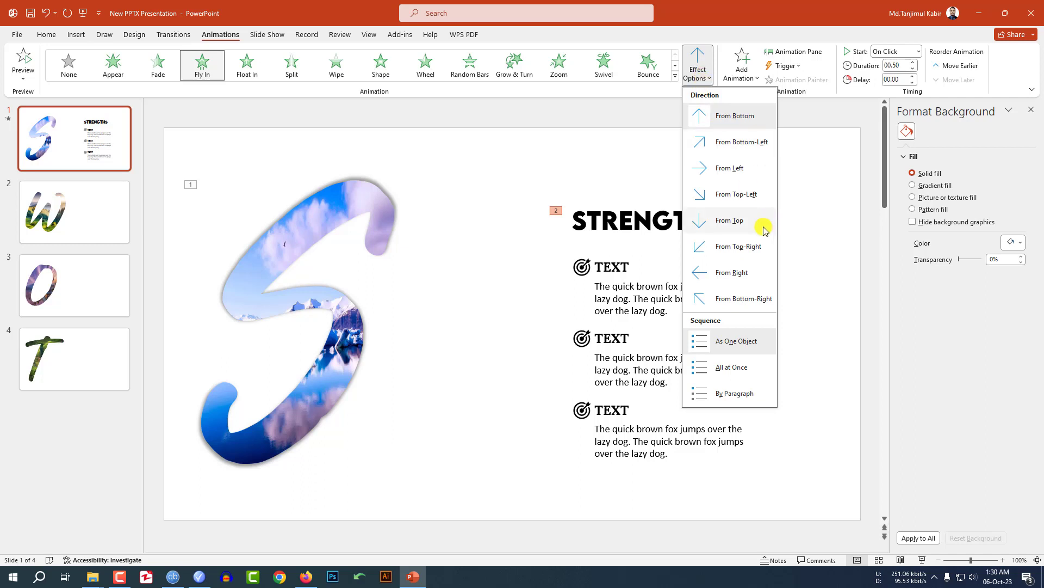
left_click(736, 272)
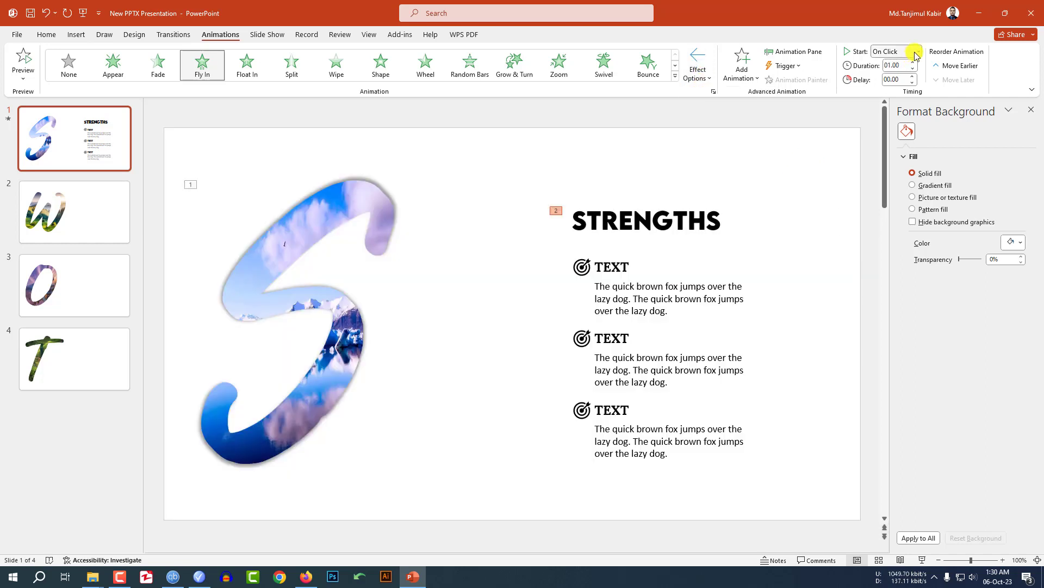
left_click(918, 52)
left_click(893, 75)
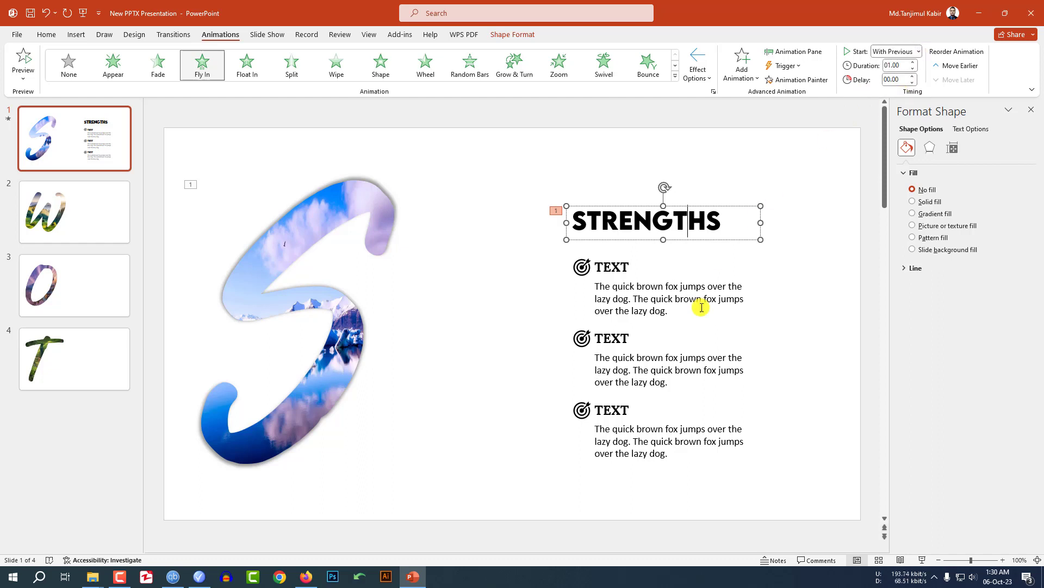
Step: Give the first icon-text item a Fly In from the right, With Previous, 0.20 s delay
left_click_drag(776, 329, 532, 245)
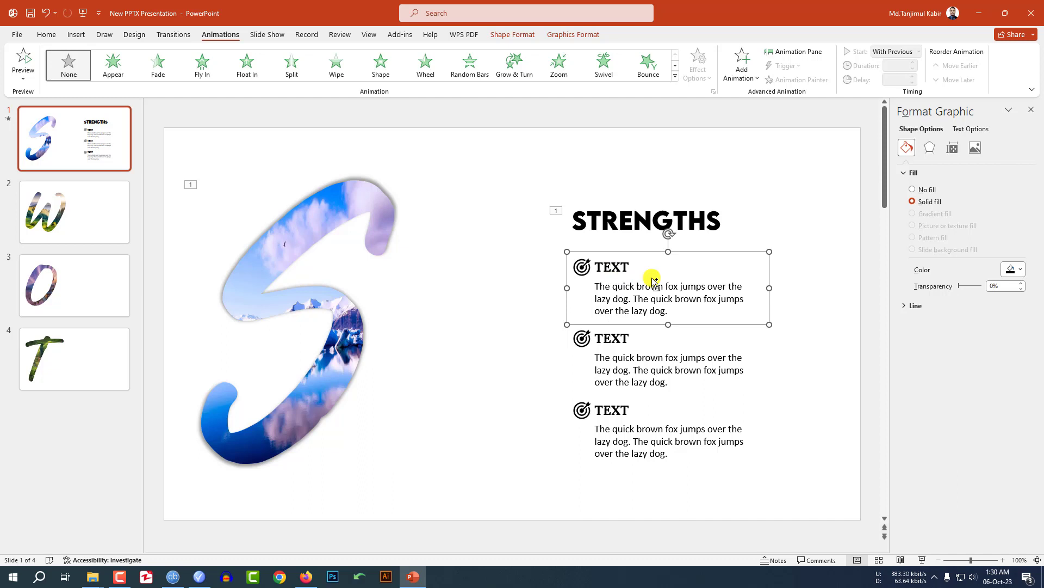
left_click_drag(784, 401, 560, 311)
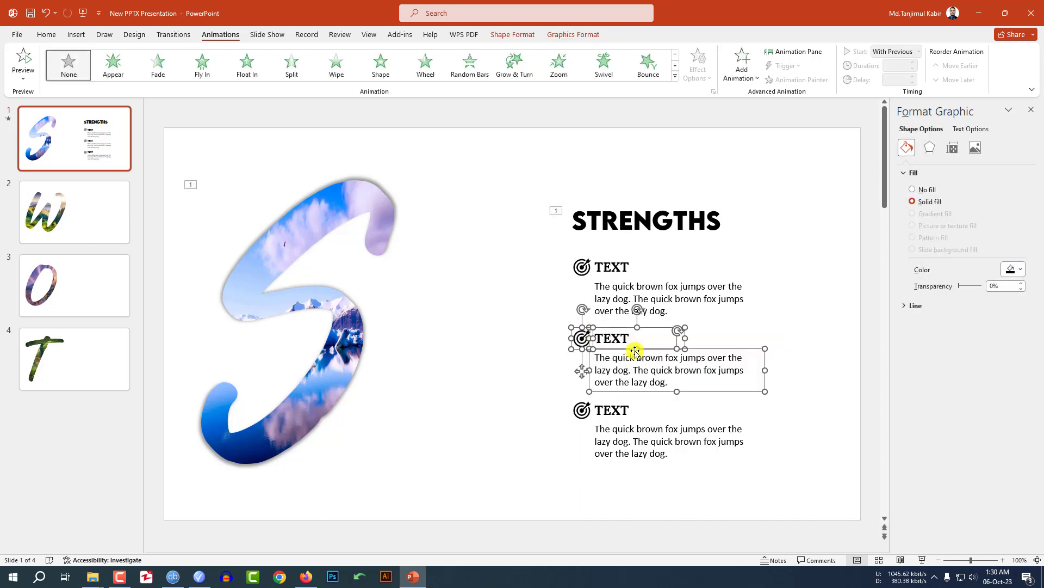
left_click_drag(782, 490, 583, 408)
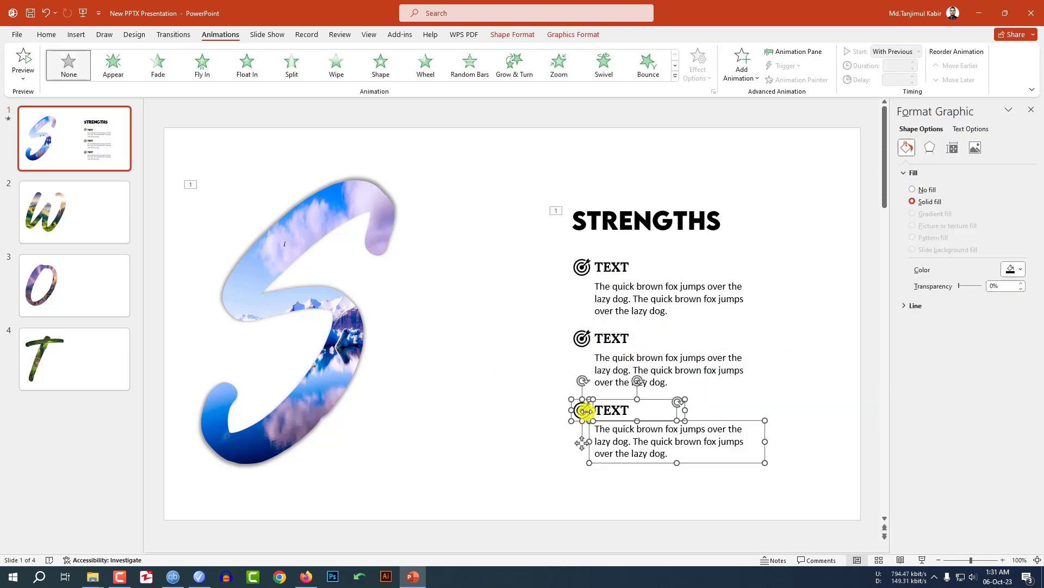
left_click(615, 267)
left_click(734, 325)
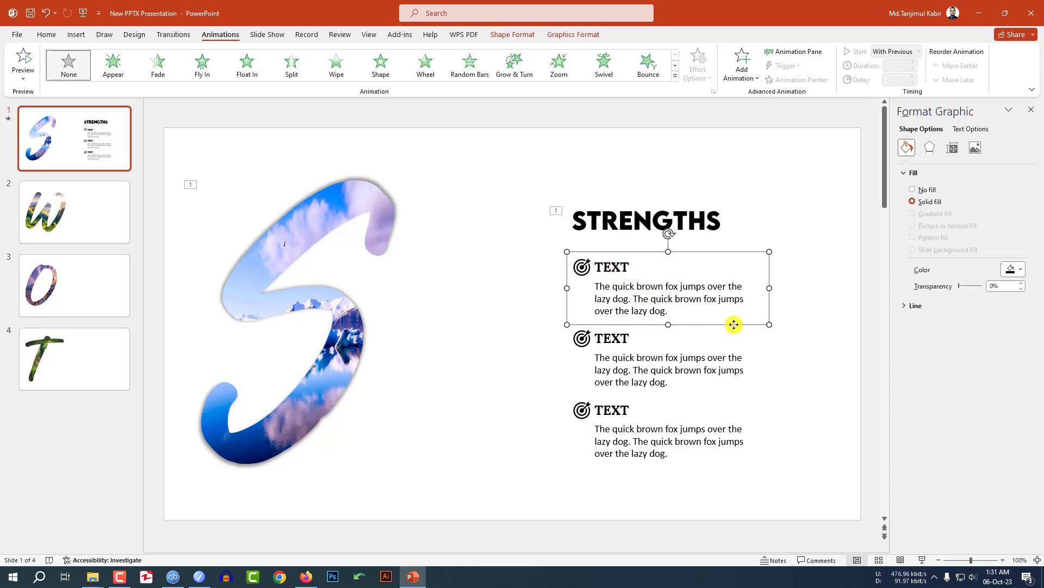
left_click(202, 70)
left_click(697, 75)
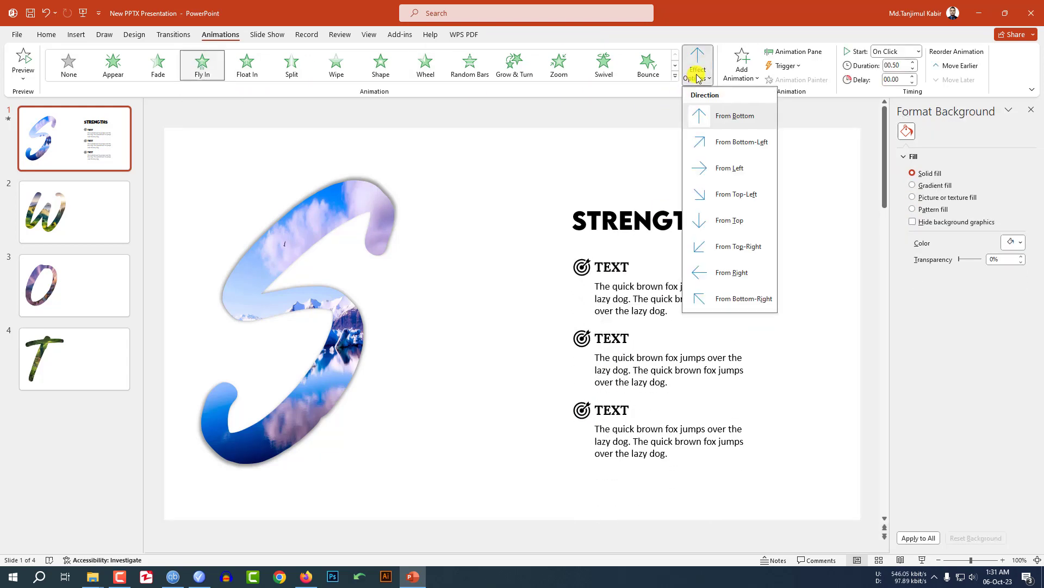
left_click(732, 272)
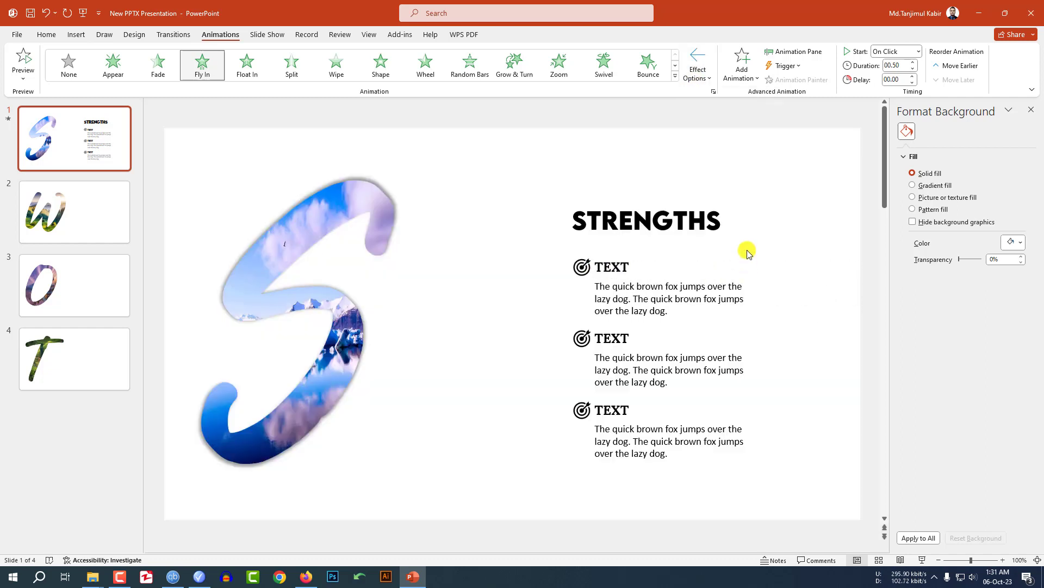
left_click(921, 51)
left_click(900, 72)
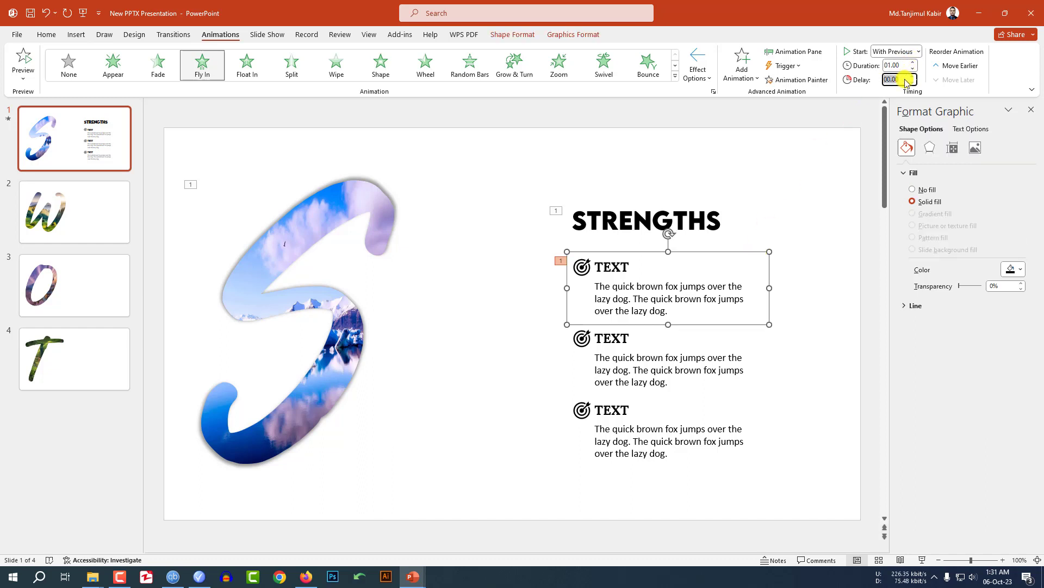
left_click(663, 298)
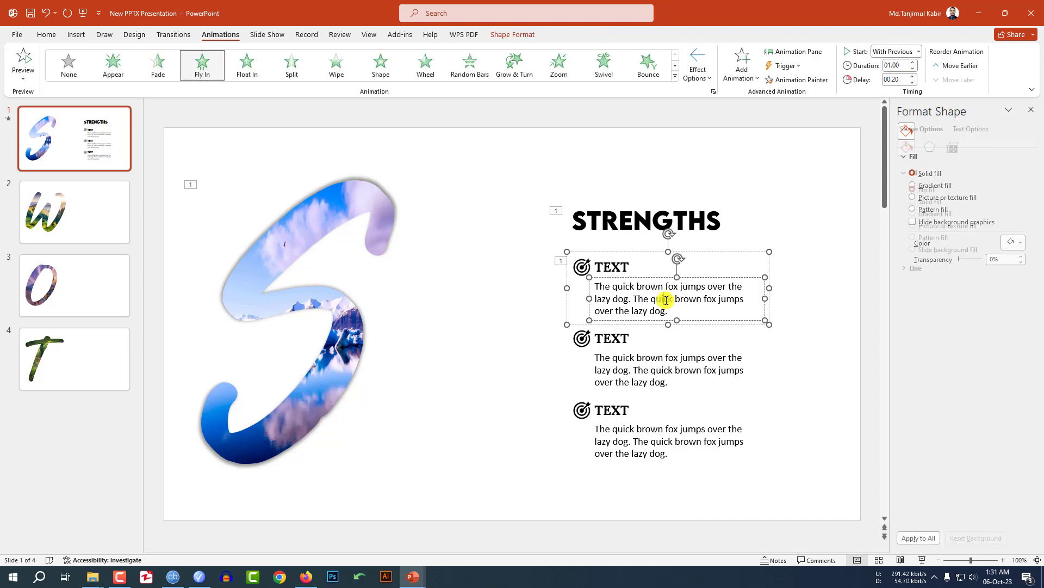
Step: Copy the first item's animation onto the second and third items with Animation Painter
left_click(799, 80)
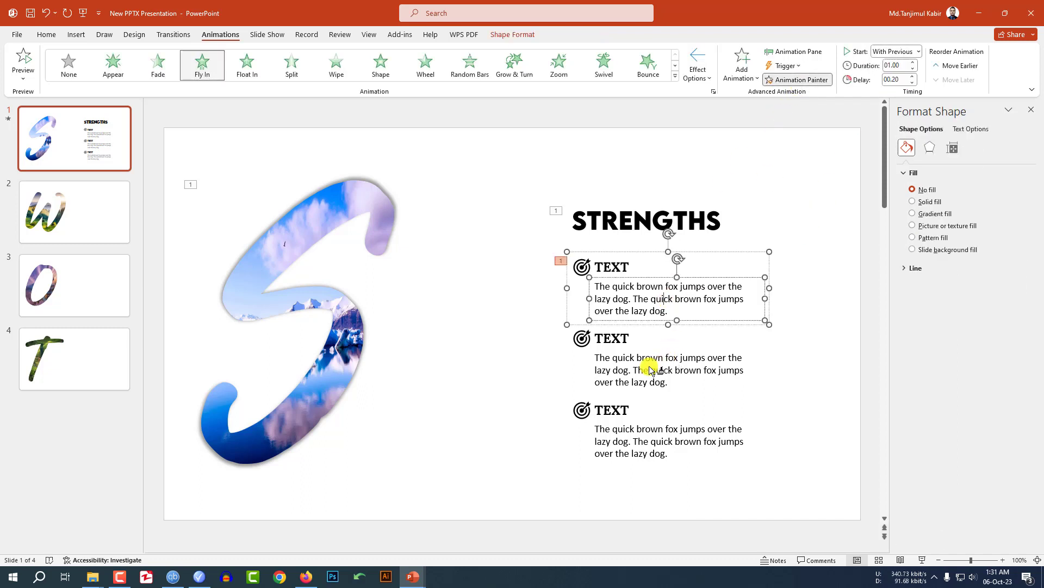
left_click(651, 370)
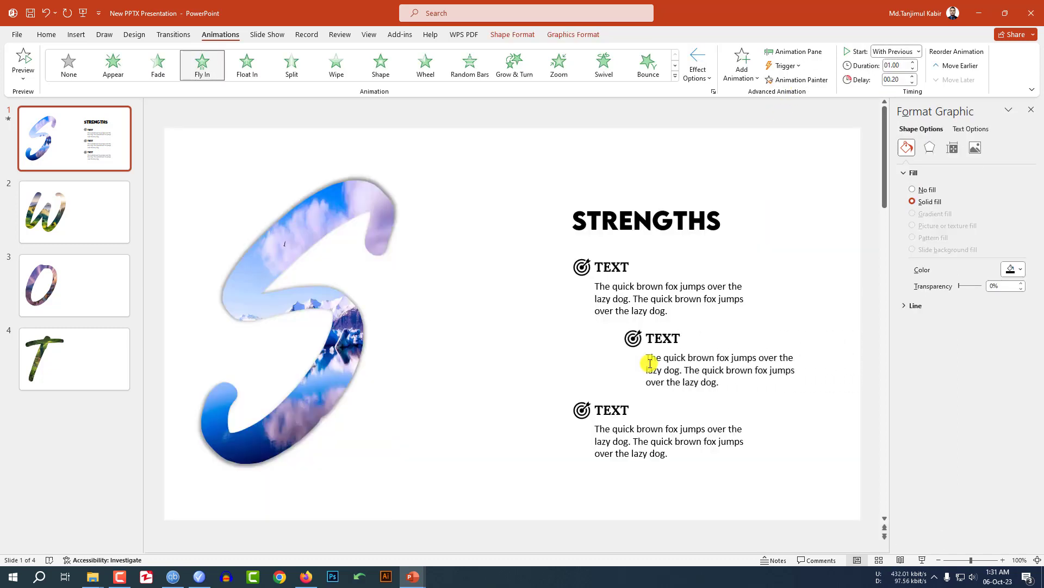
left_click(799, 80)
left_click(667, 438)
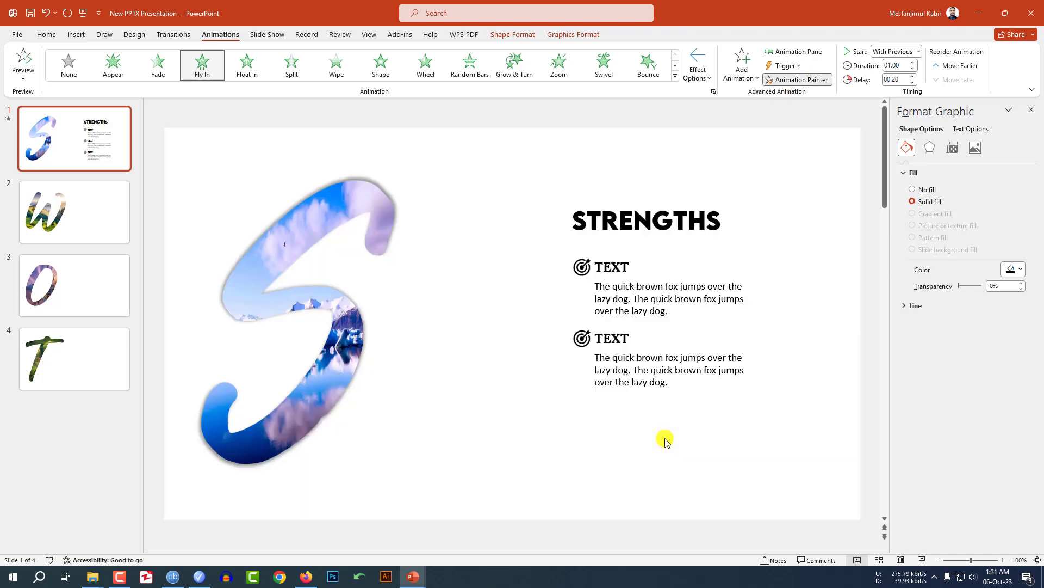
left_click(785, 374)
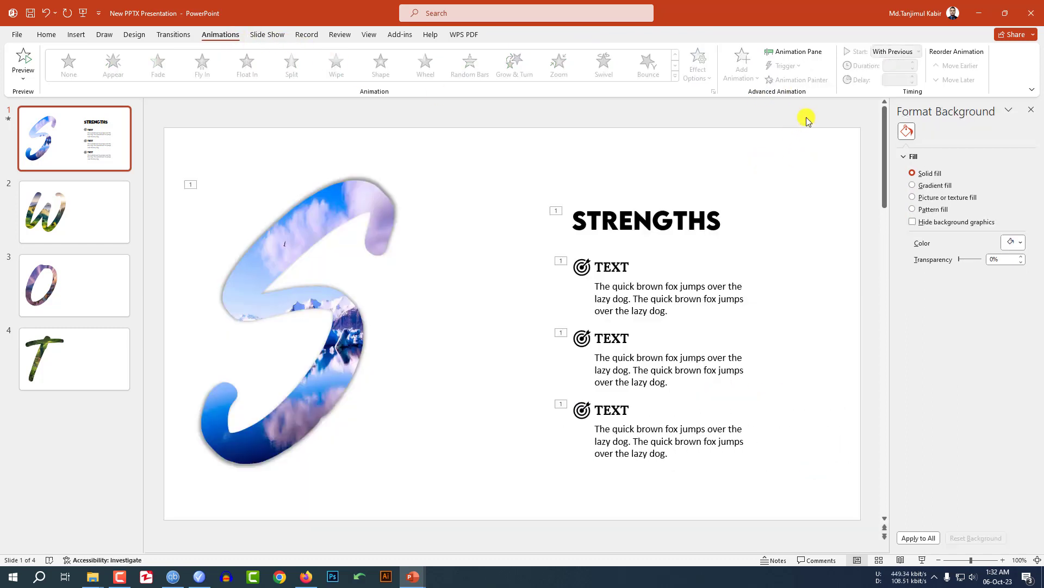
left_click(794, 51)
Step: Set a bounce end on the three text items' Fly In animations
left_click(949, 169)
left_click(946, 193, "shift")
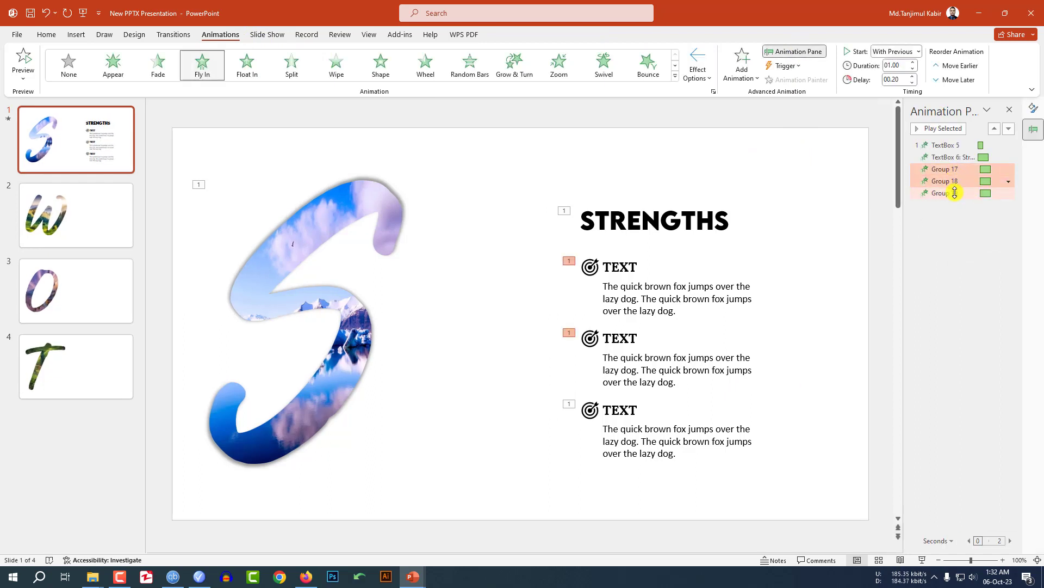
left_click(1009, 193)
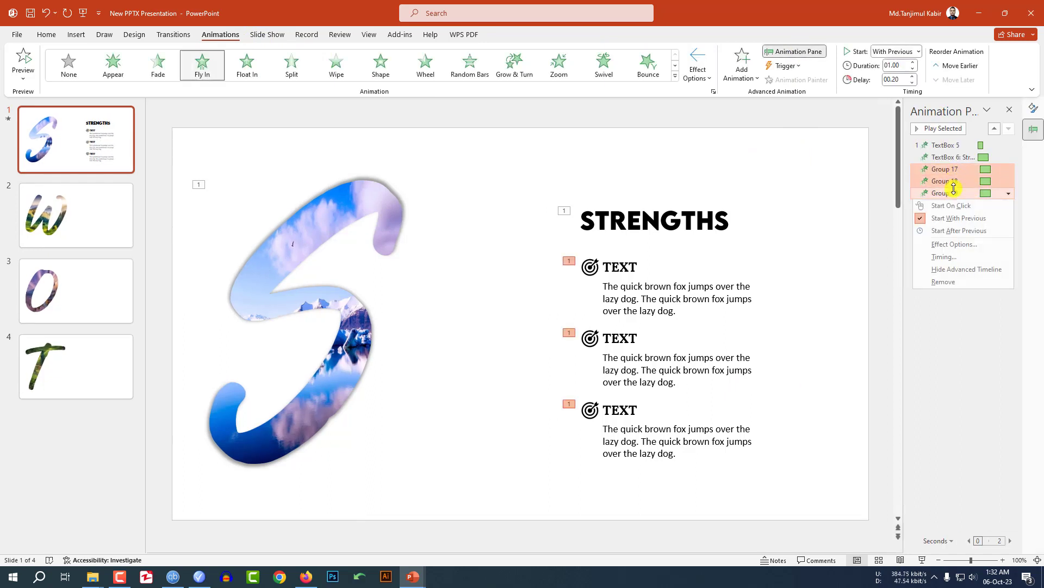
left_click(954, 244)
key("alt+b")
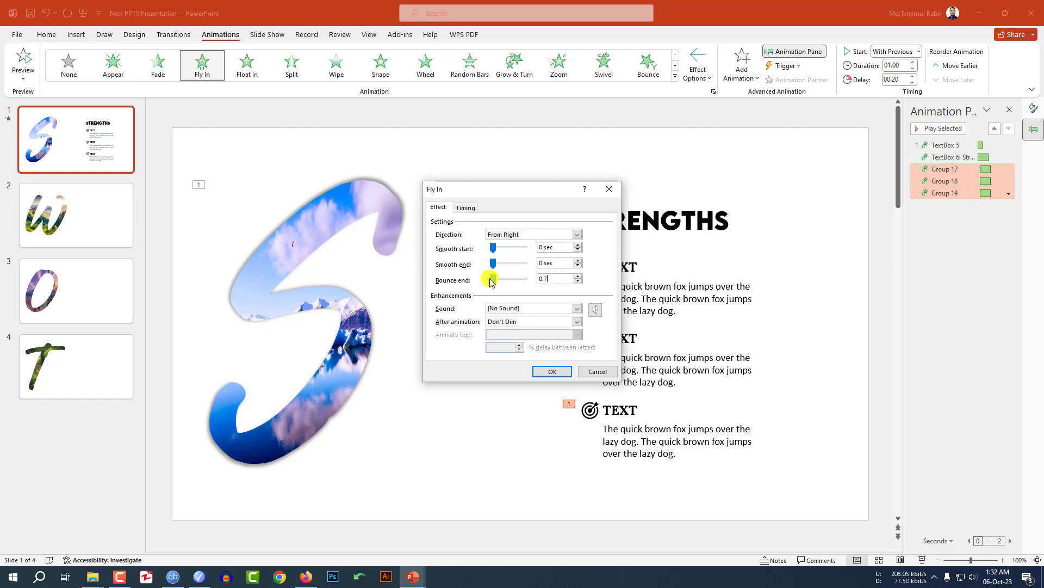
left_click(552, 372)
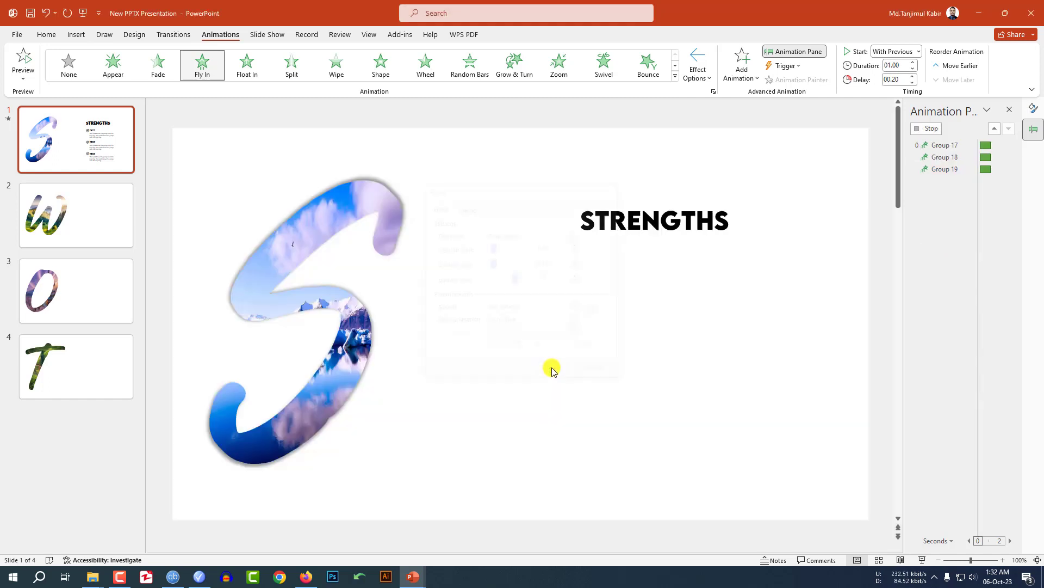
Step: Edit the bounce end value of the STRENGTHS heading's Fly In effect
left_click(669, 228)
left_click(1008, 157)
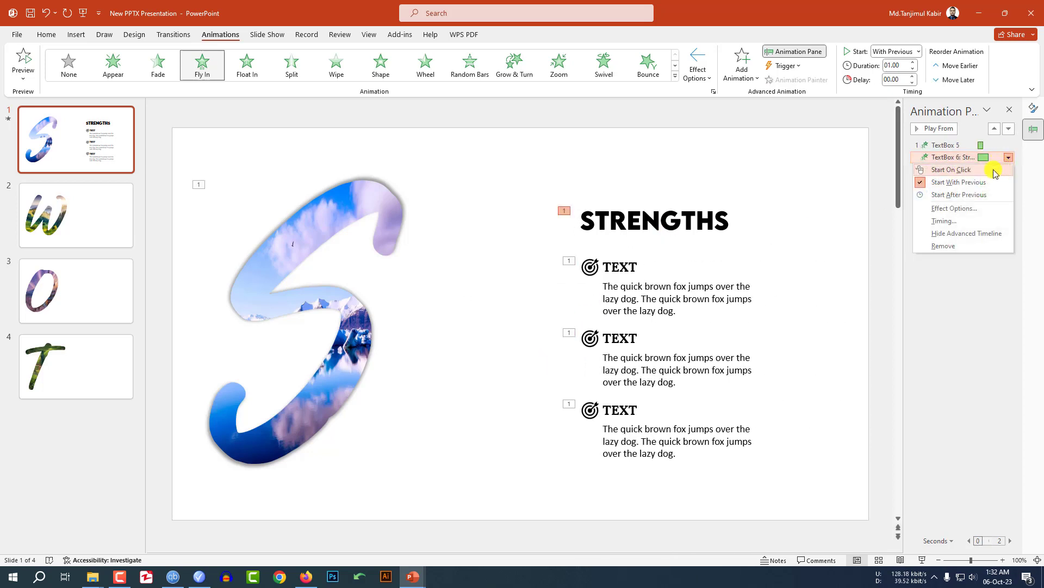
left_click(956, 209)
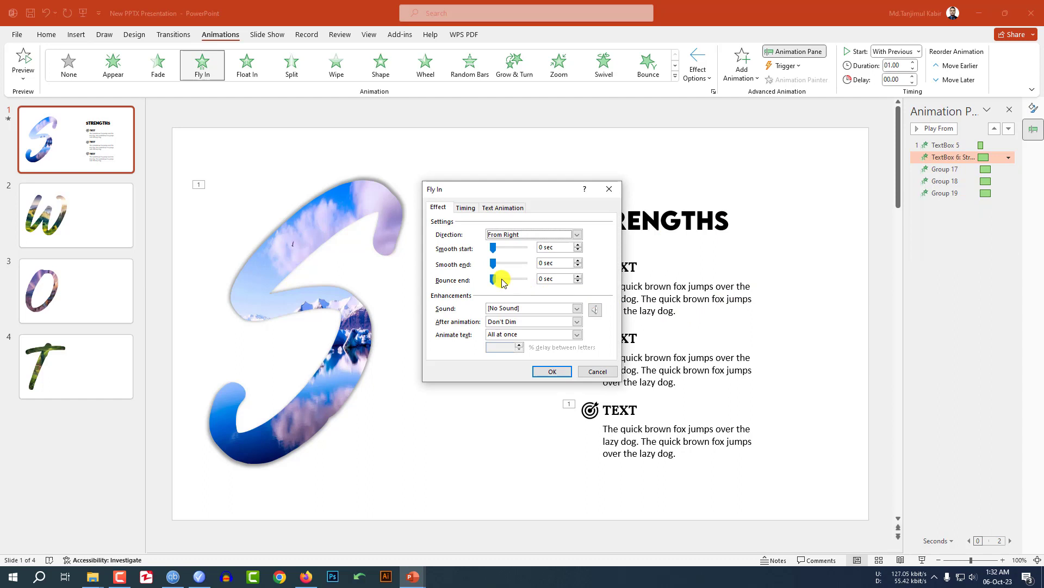
left_click(578, 281)
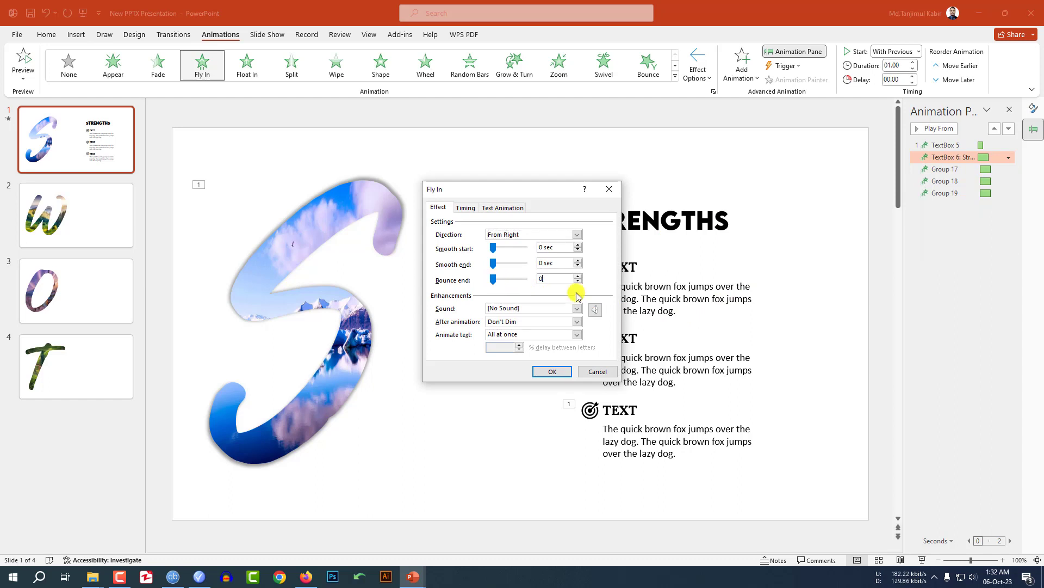
type("0.7")
key("Return")
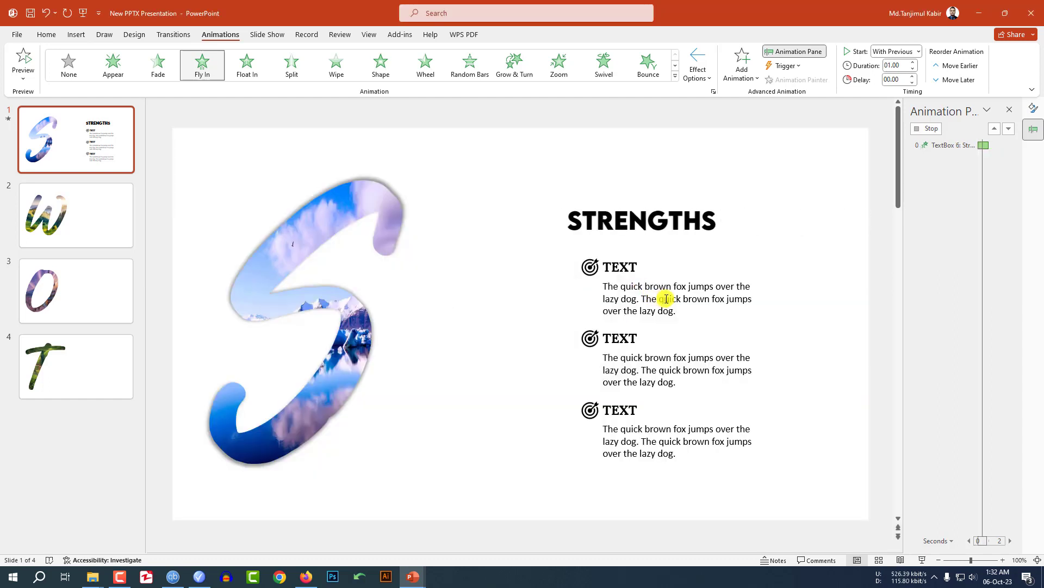
Step: Give the S letter's Fly In a 0.2-second bounce end
left_click(345, 312)
left_click(1009, 145)
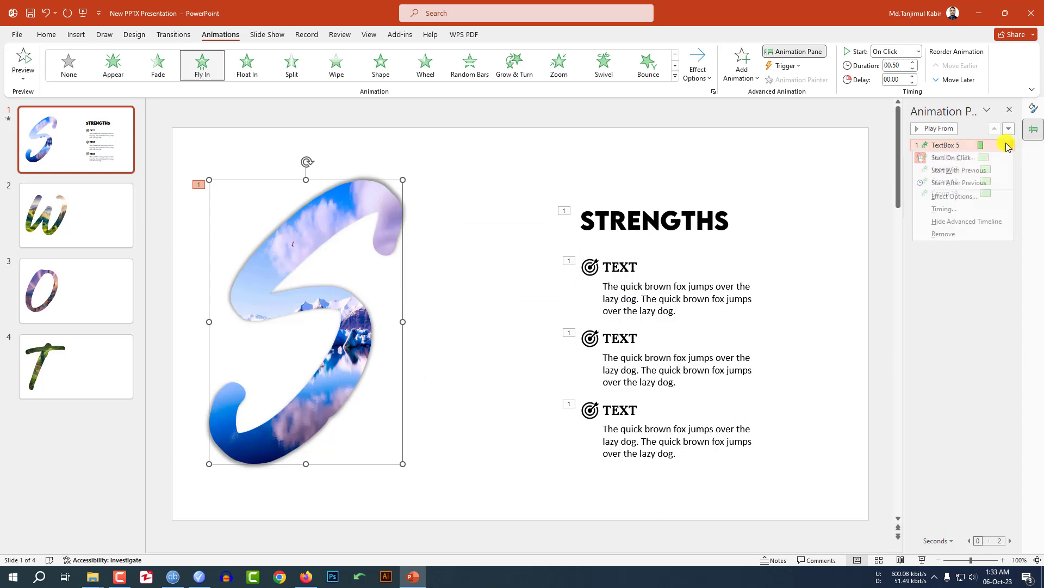
left_click(947, 208)
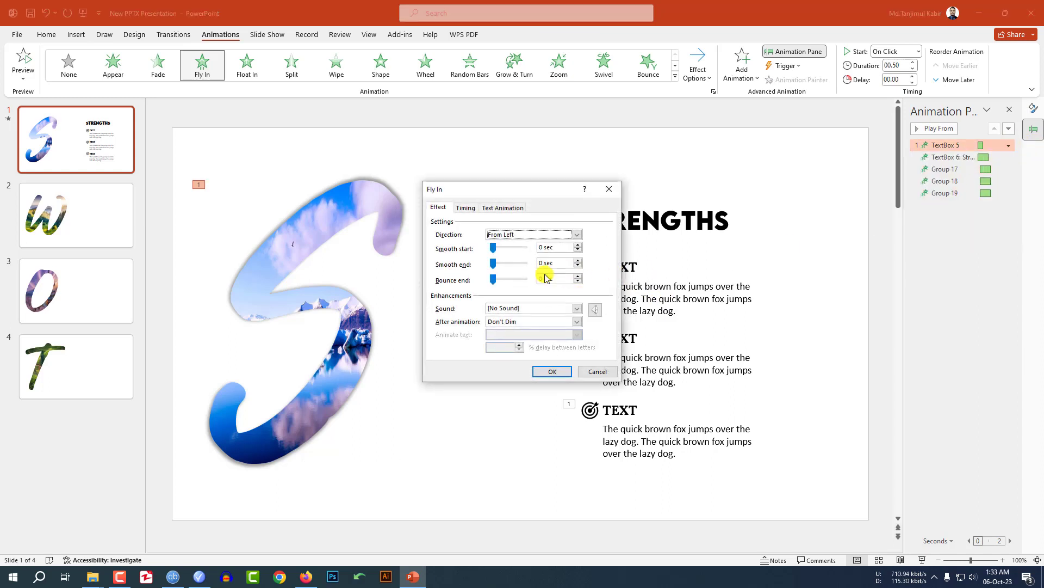
left_click_drag(493, 279, 502, 280)
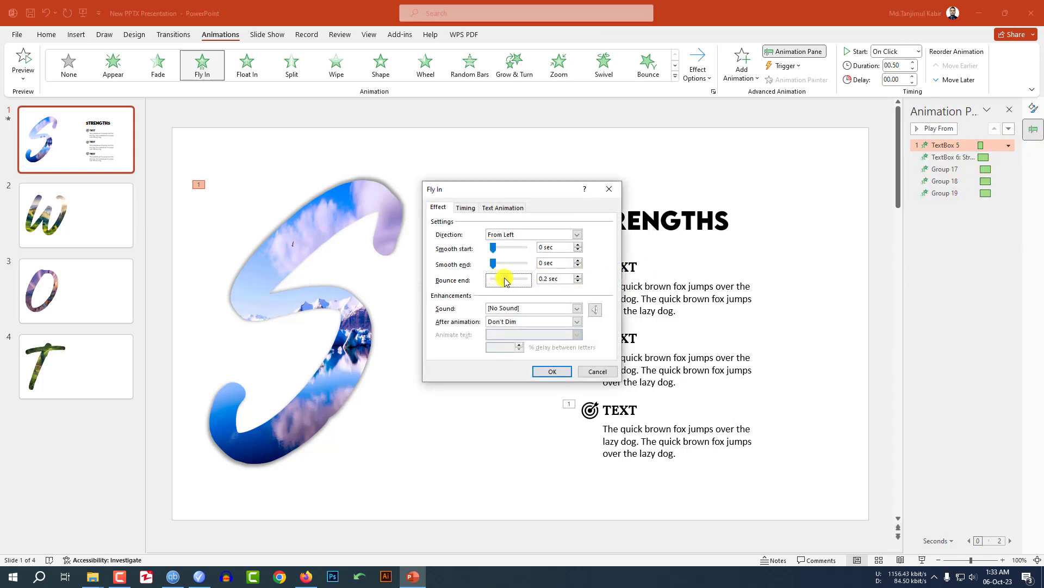
left_click(552, 371)
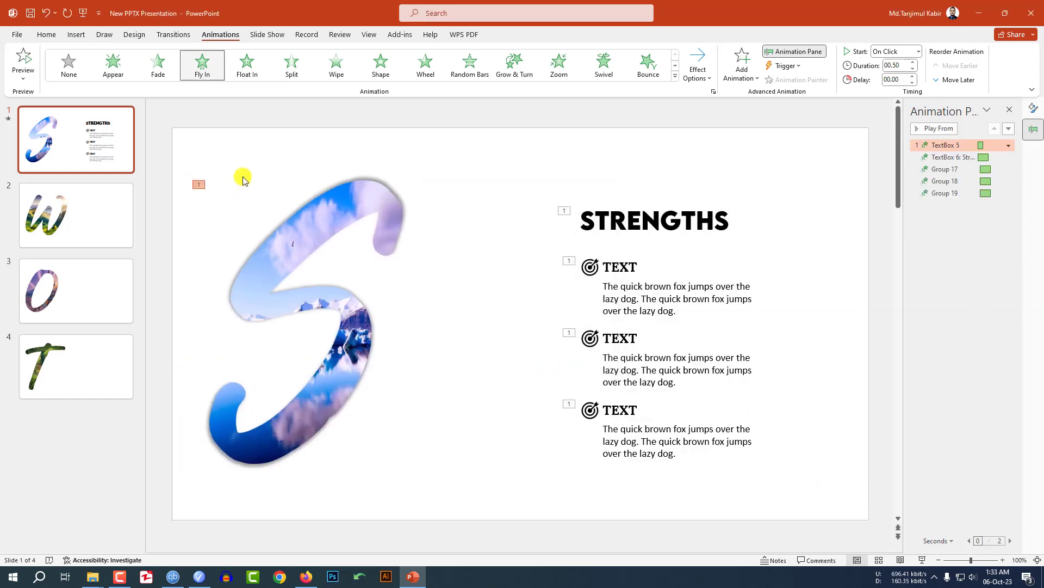
Step: Preview the slide show, then paint the S letter's animation onto the W letter on slide 2
left_click(921, 560)
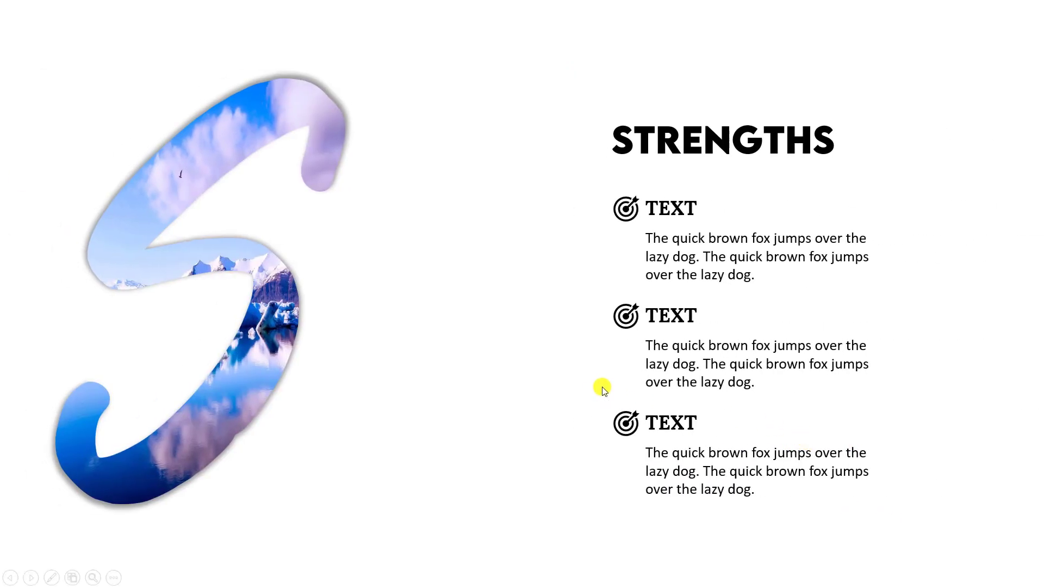
key("Escape")
left_click(306, 246)
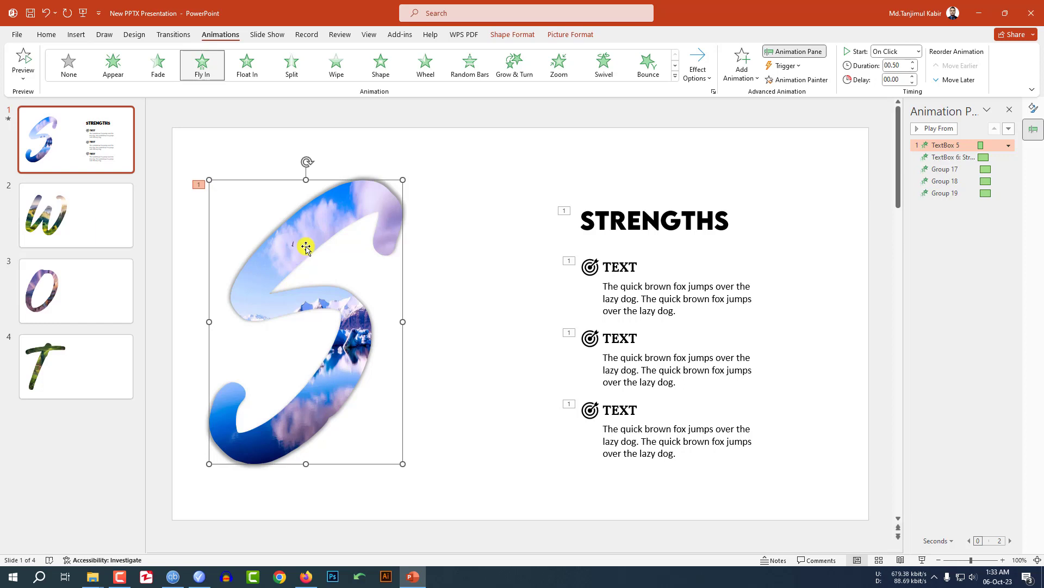
left_click(785, 86)
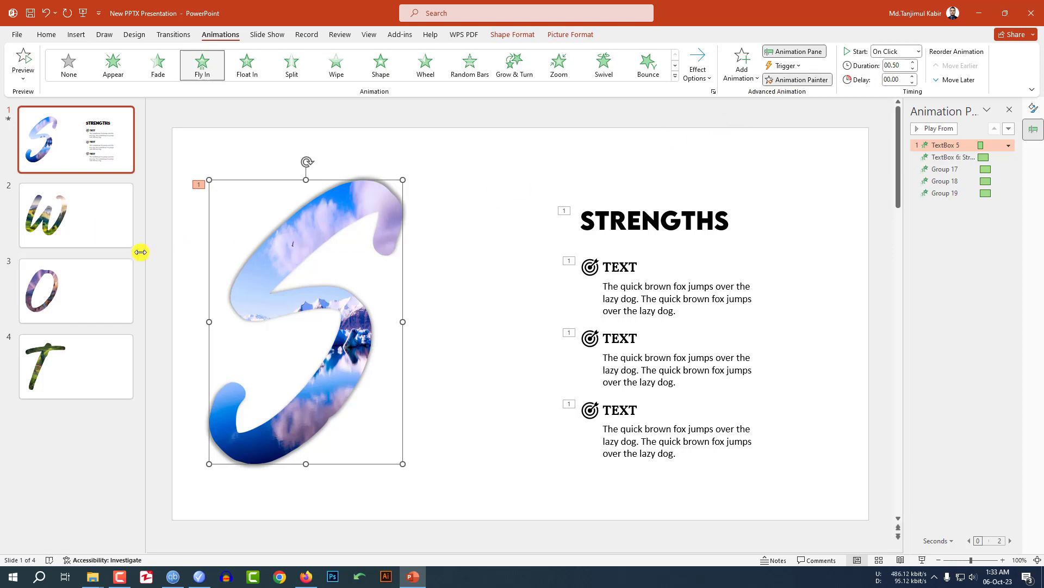
left_click(113, 242)
left_click(261, 275)
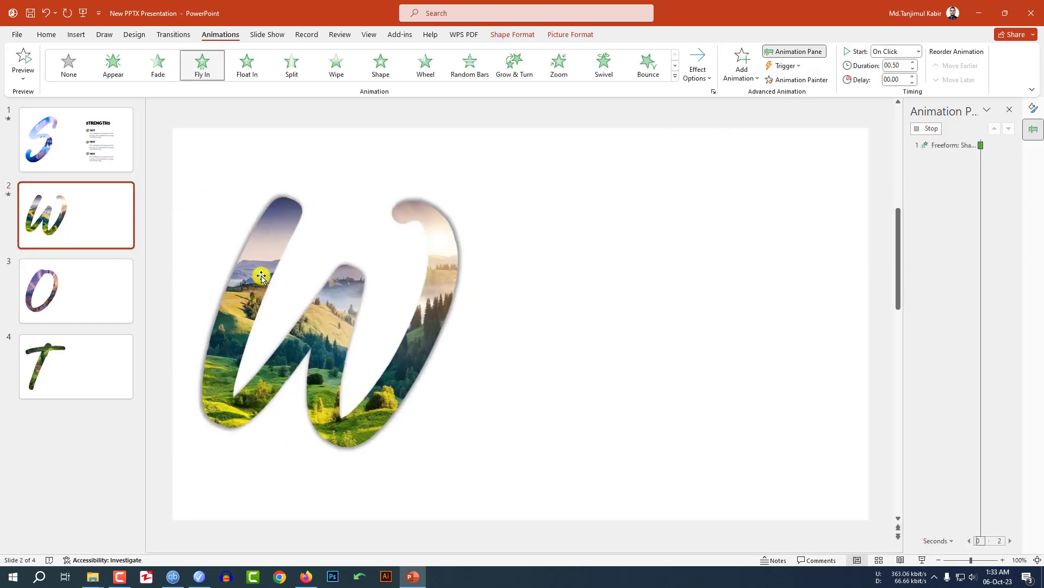
Step: Paint the same animation onto the O and T letters on slides 3 and 4
left_click(786, 80)
left_click(115, 285)
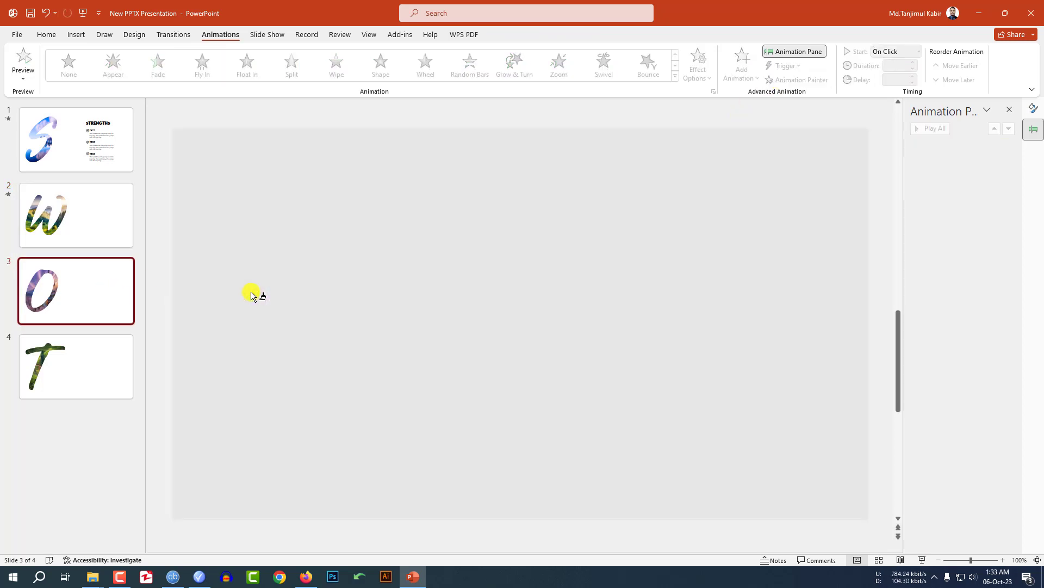
left_click(252, 294)
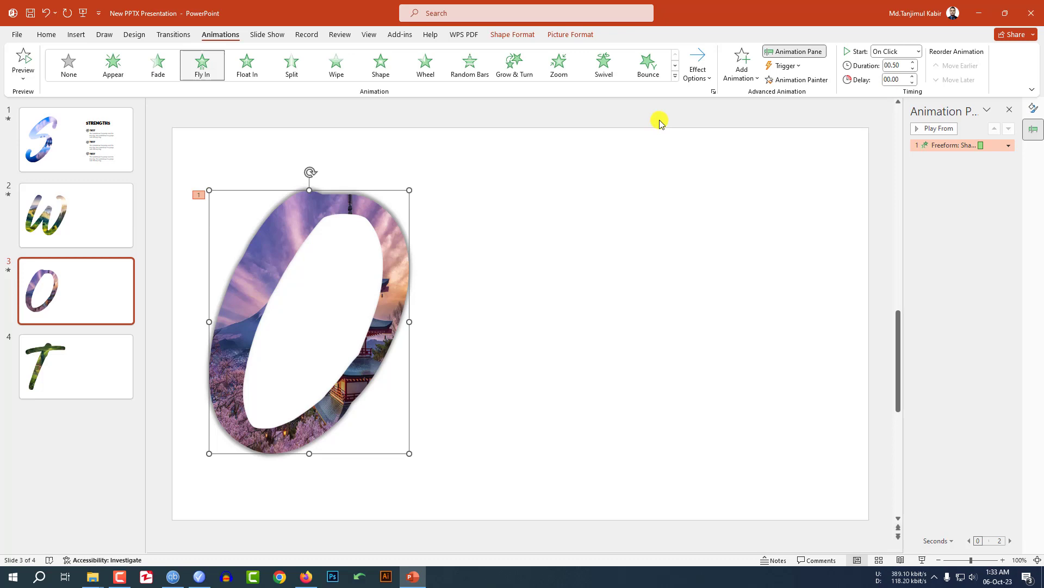
left_click(767, 81)
left_click(100, 351)
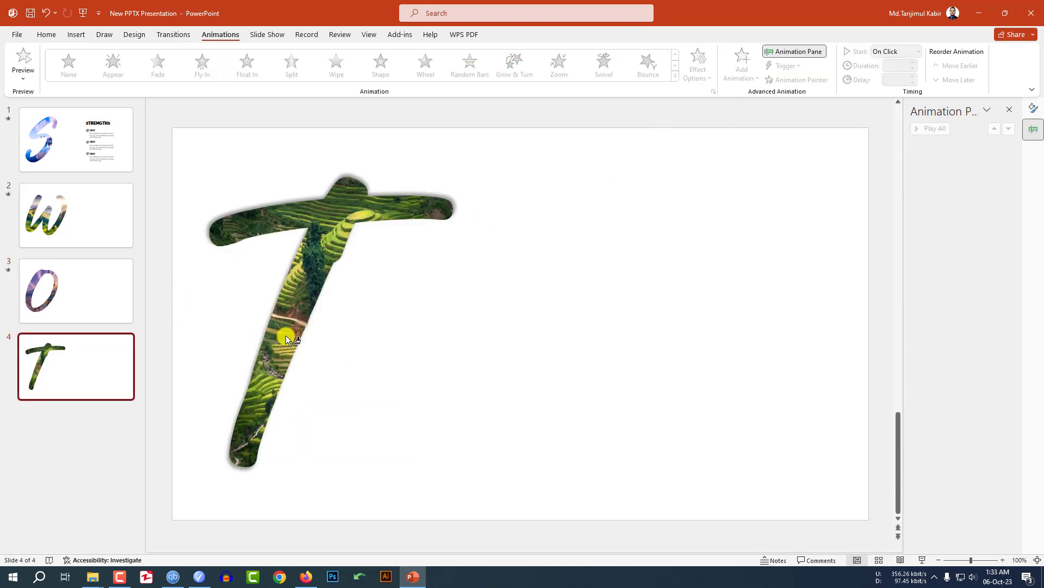
left_click(279, 333)
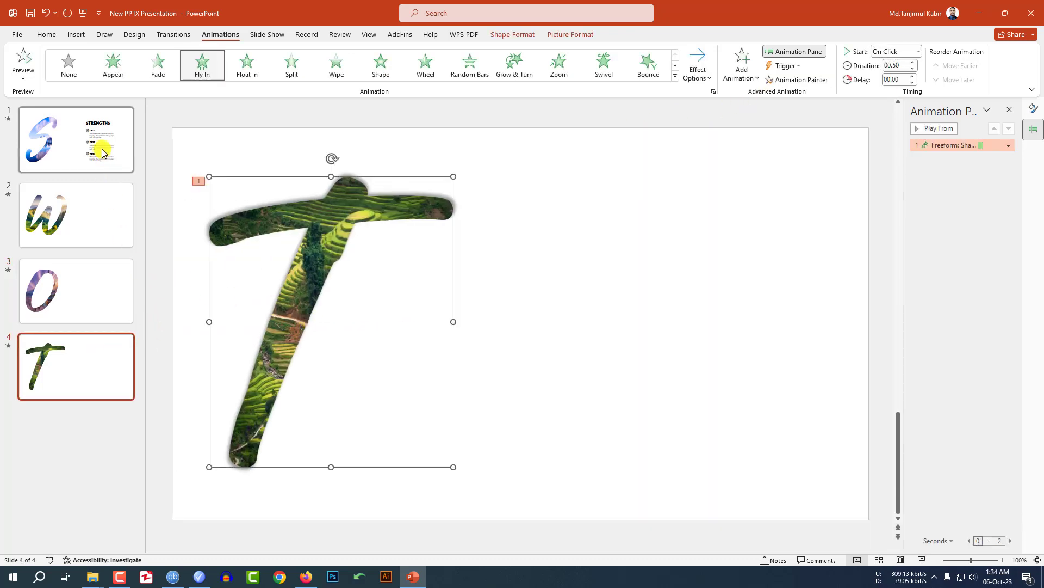
left_click(98, 146)
Step: Paste the STRENGTHS heading and three text items onto slides 2, 3 and 4
left_click_drag(479, 107, 870, 550)
left_click(113, 217)
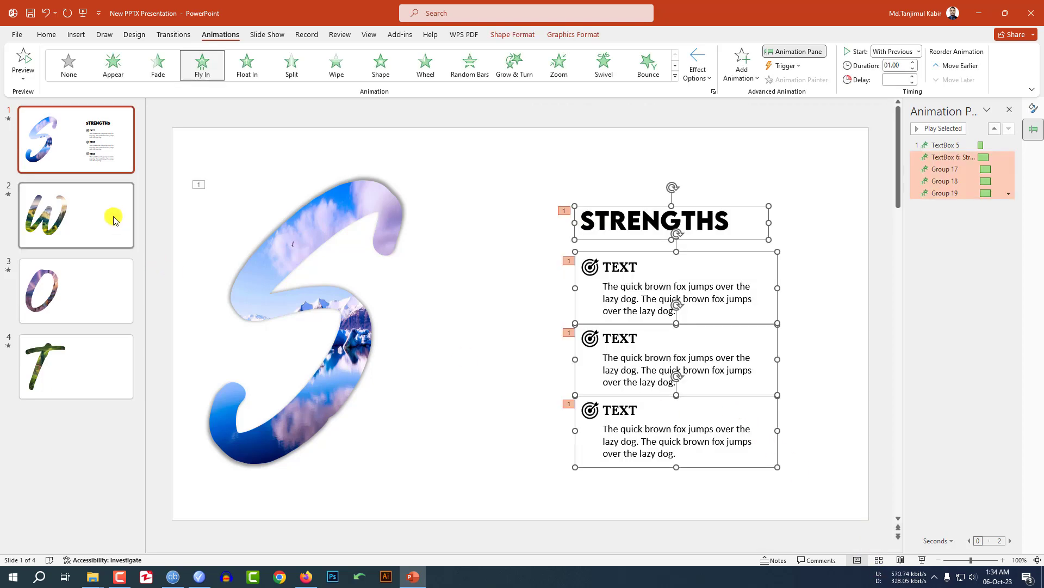
key("ctrl+v")
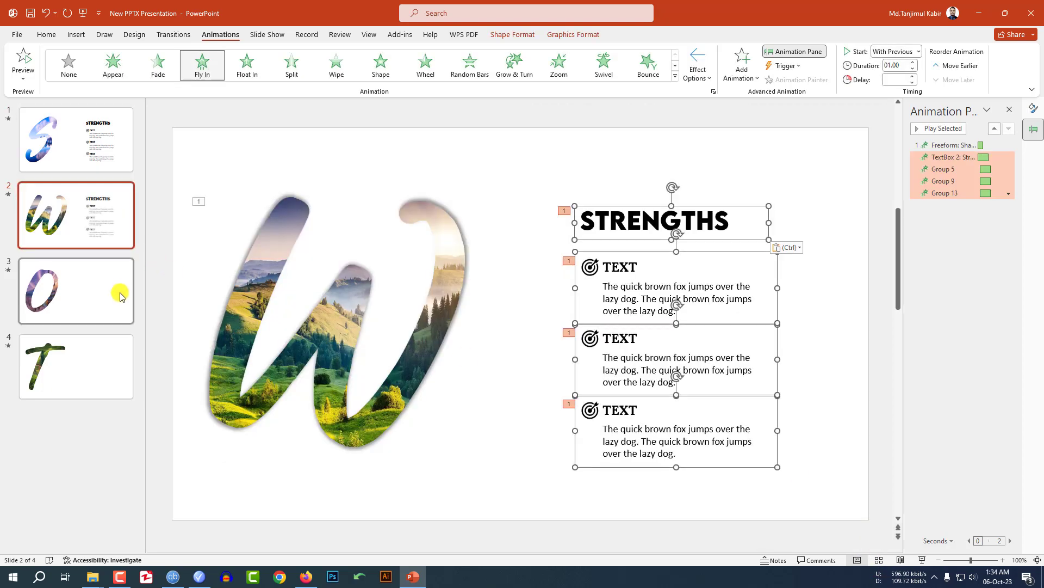
left_click(120, 295)
key("ctrl+v")
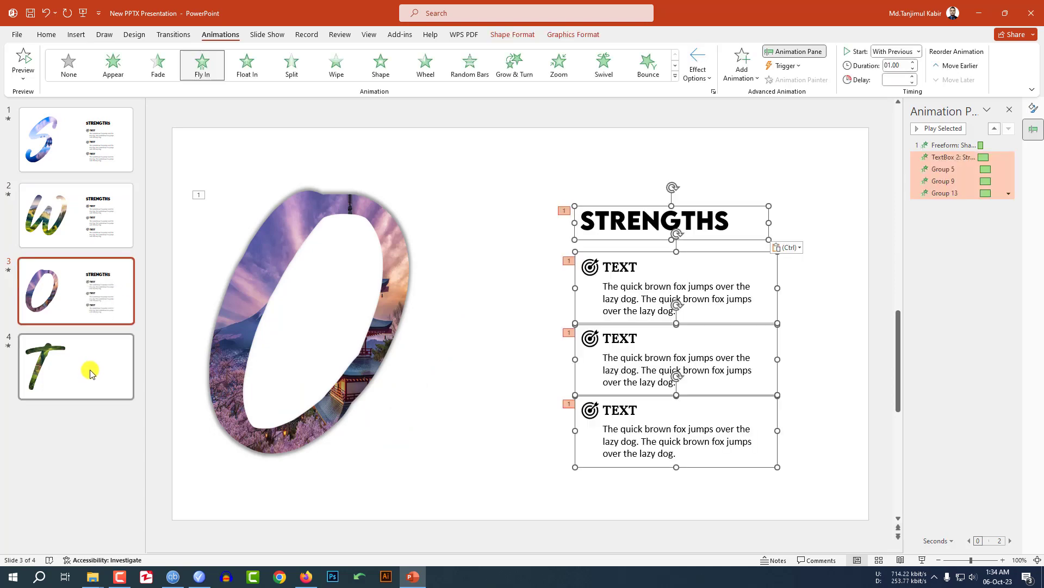
left_click(91, 373)
key("ctrl+v")
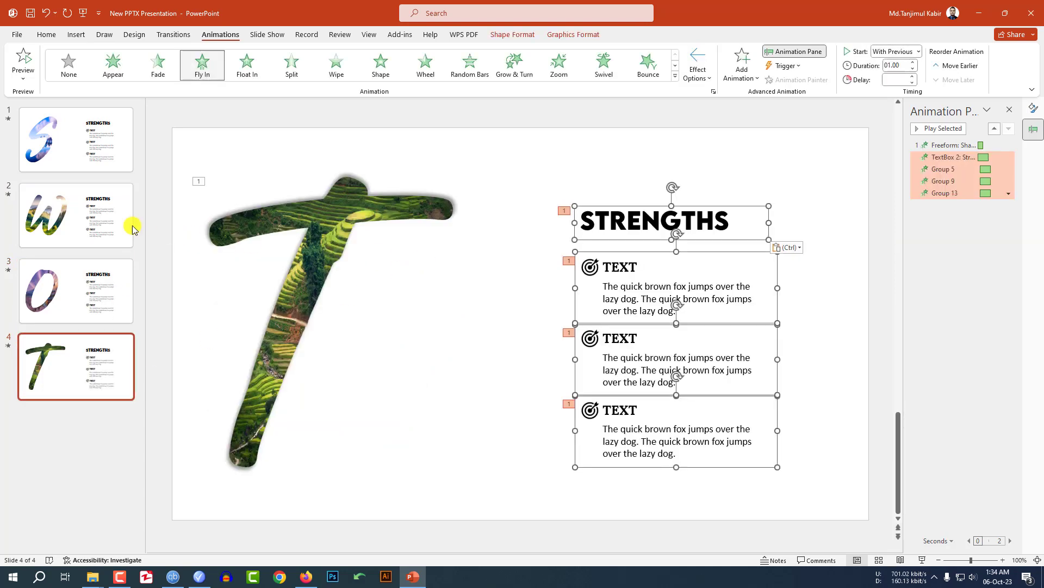
Step: Retitle slide 2 WEAKNESSES and slide 3 OPPORTUNITIES, widening its heading box to one line
left_click(103, 207)
double_click(631, 222)
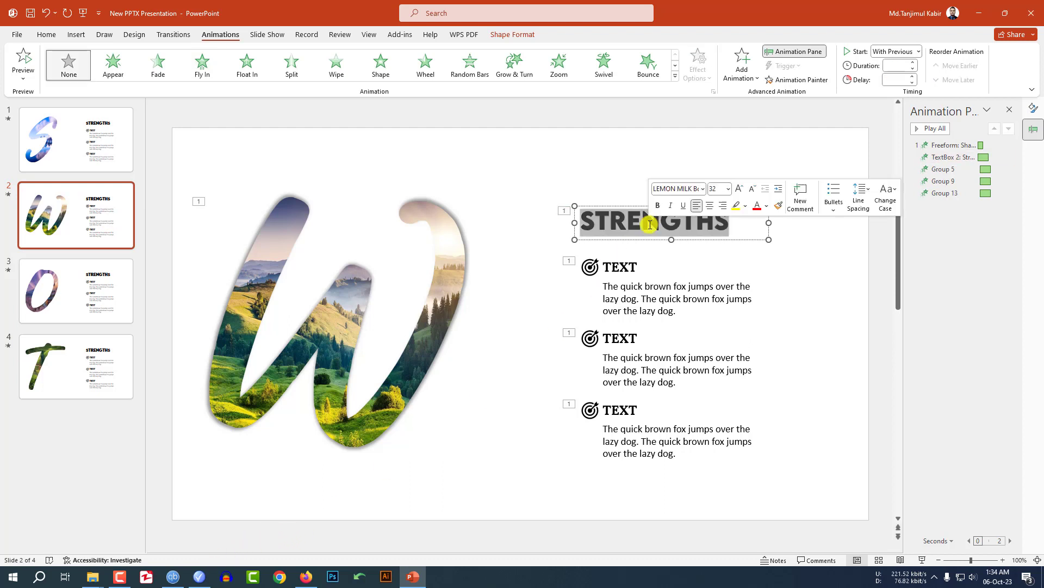
type("WEAKNESSES")
left_click(122, 308)
double_click(657, 221)
type("OPPORTUNITIES")
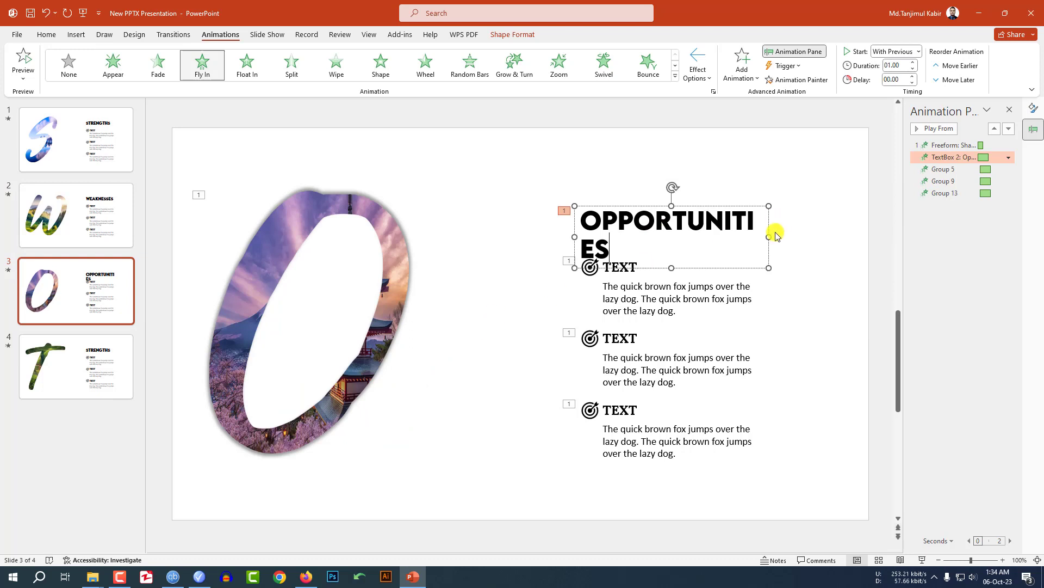
left_click_drag(770, 236, 798, 231)
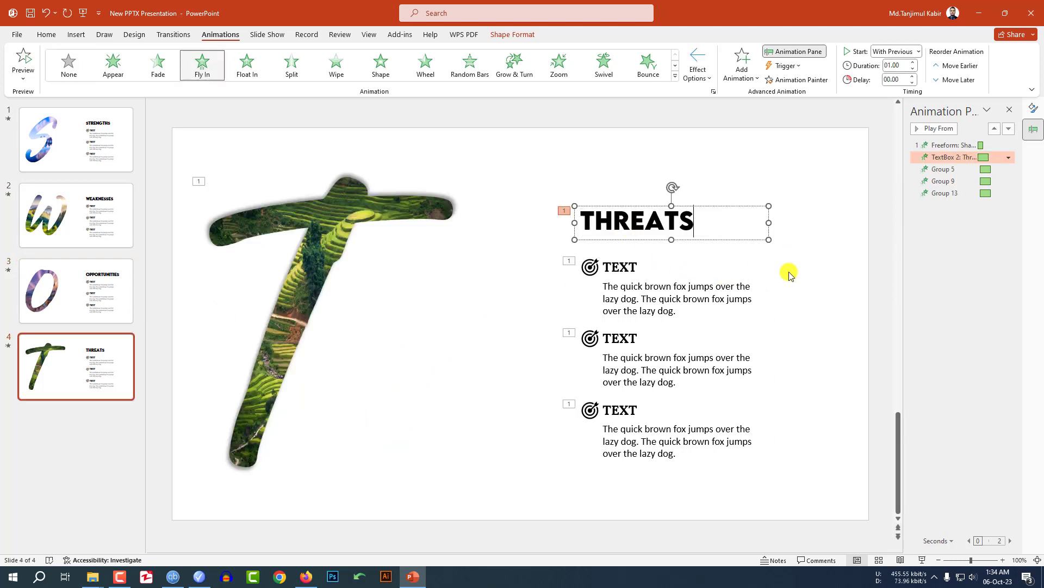
left_click(789, 274)
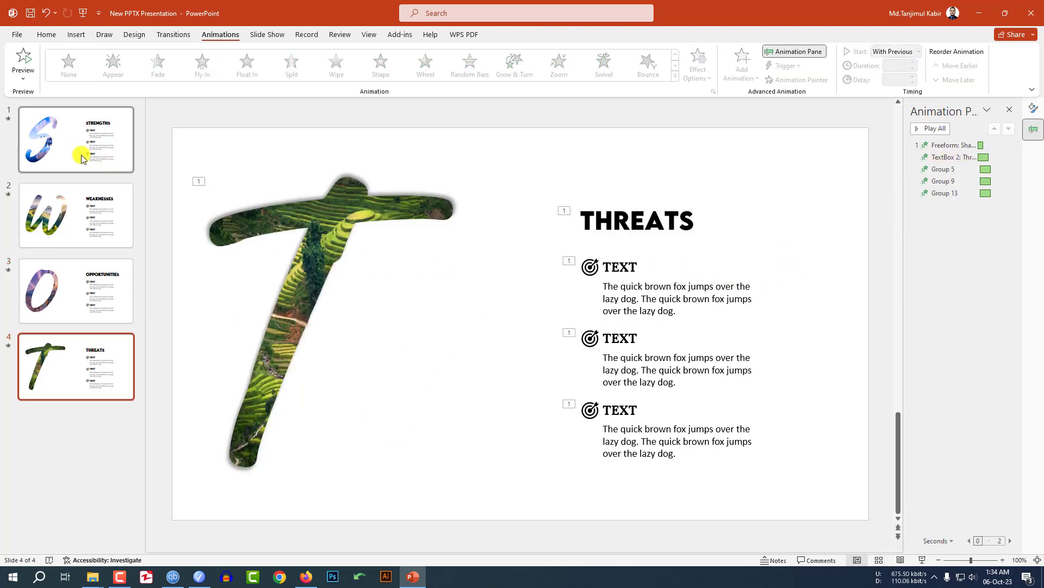